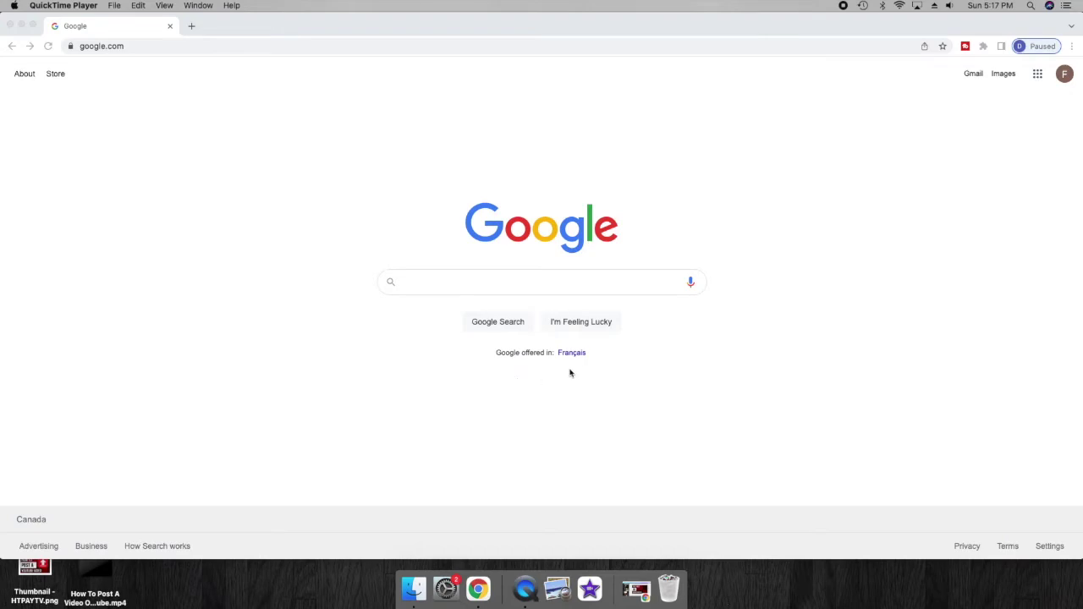
Search Google for YouTube by typing 'you' and picking the YouTube suggestion
click(512, 284)
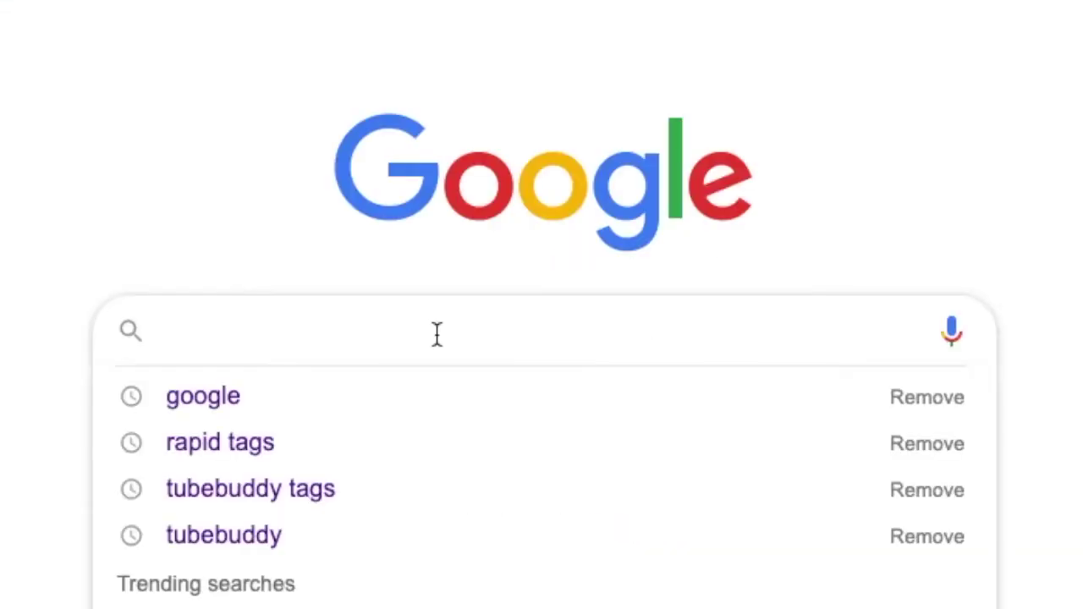
text(you)
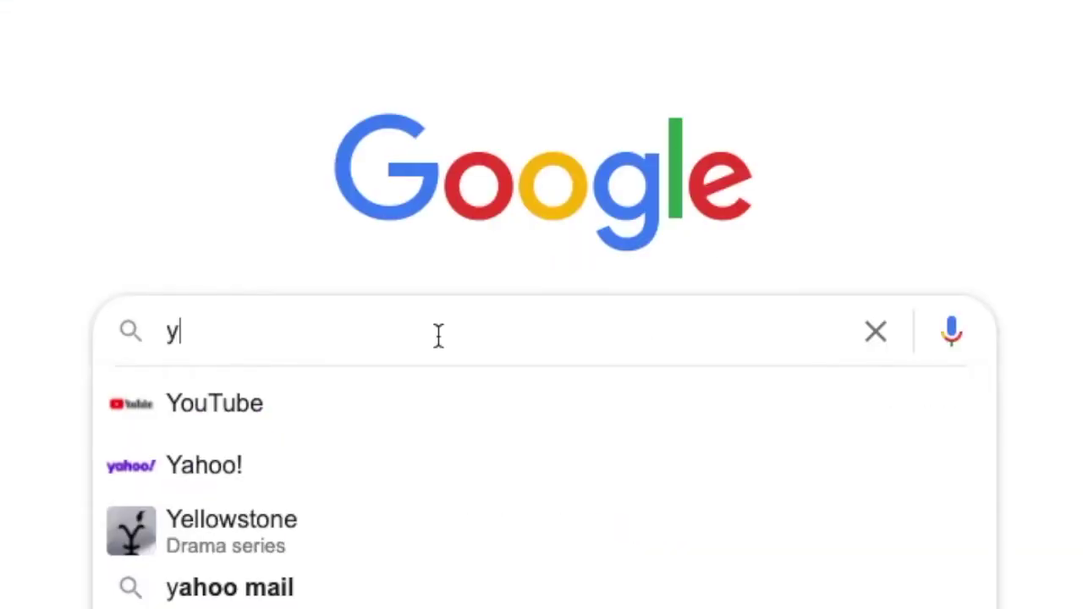
click(467, 399)
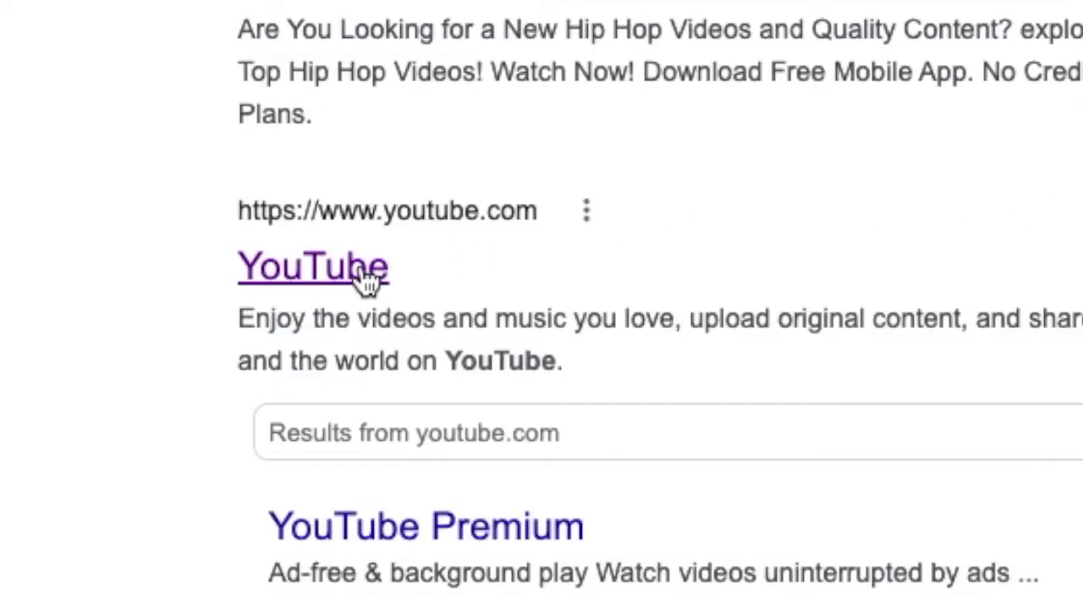
Go to the YouTube home page and start a new upload with Create > Upload video
click(360, 264)
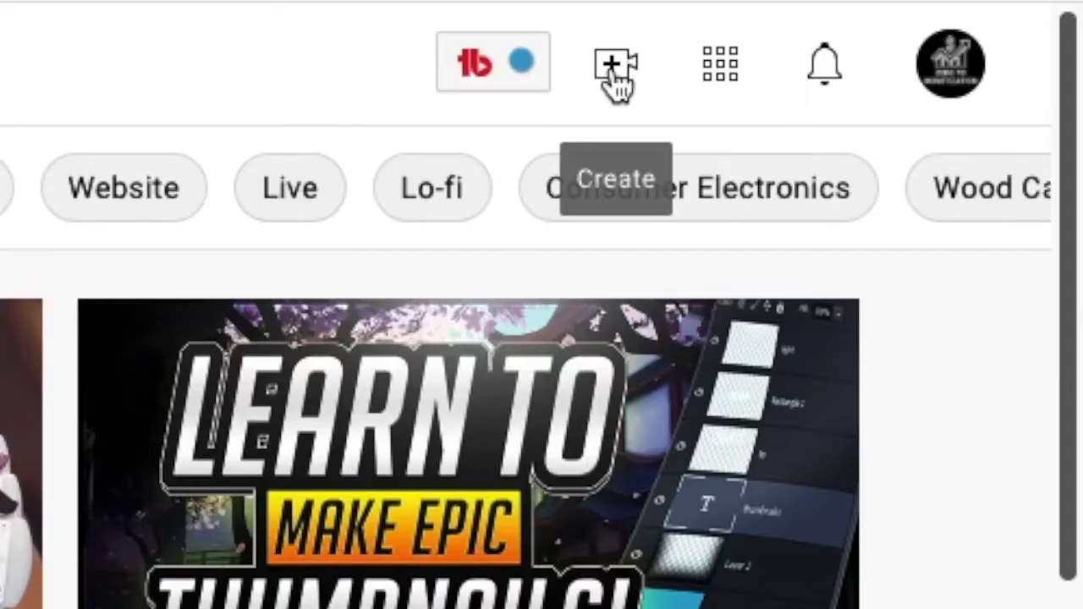
click(616, 78)
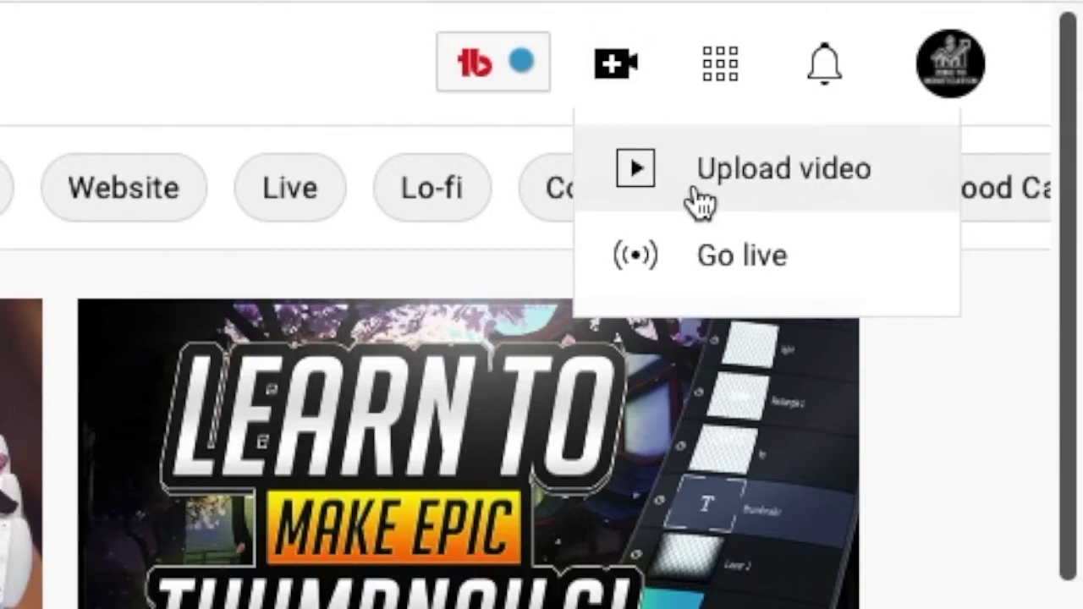
click(699, 201)
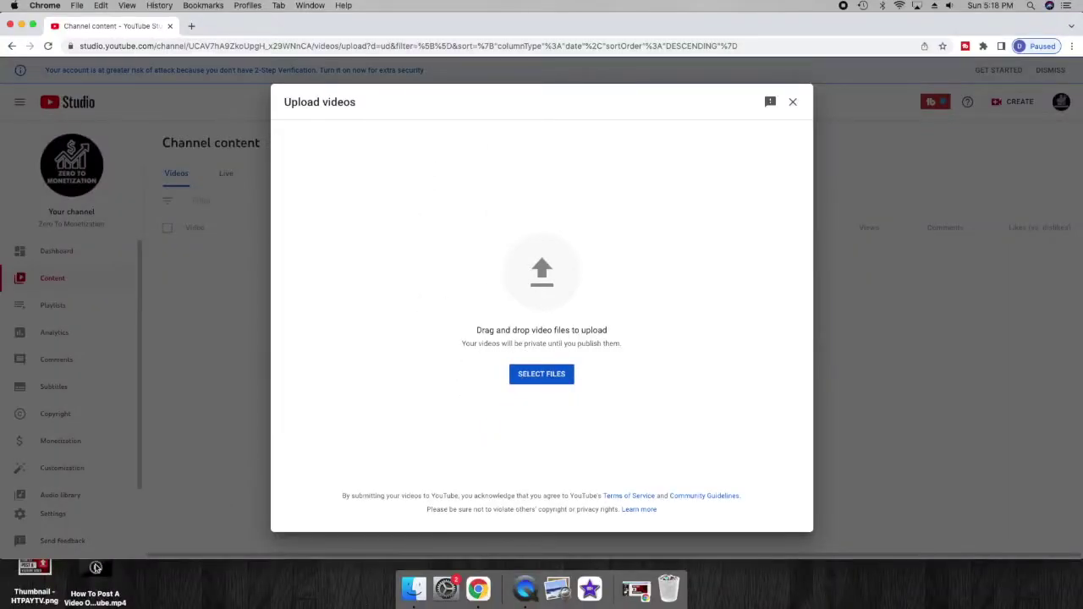
Upload How To Post A Video On YouTube.mp4 with description 'This is a tutorial on how to post a YouTube video.'
drag(96, 602, 544, 309)
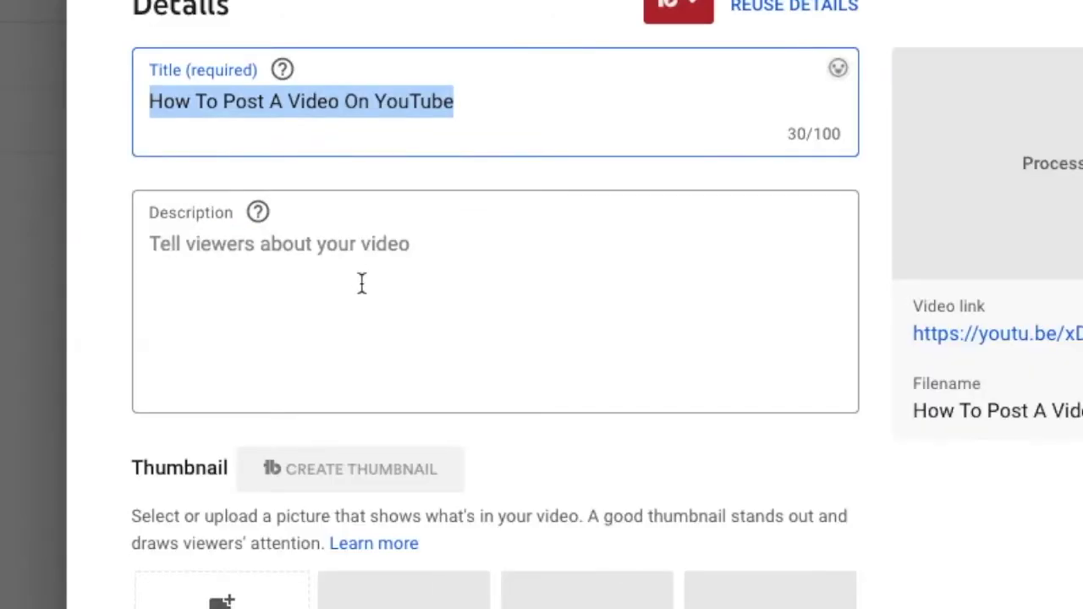
click(366, 448)
text(This is a tutorial on how to p)
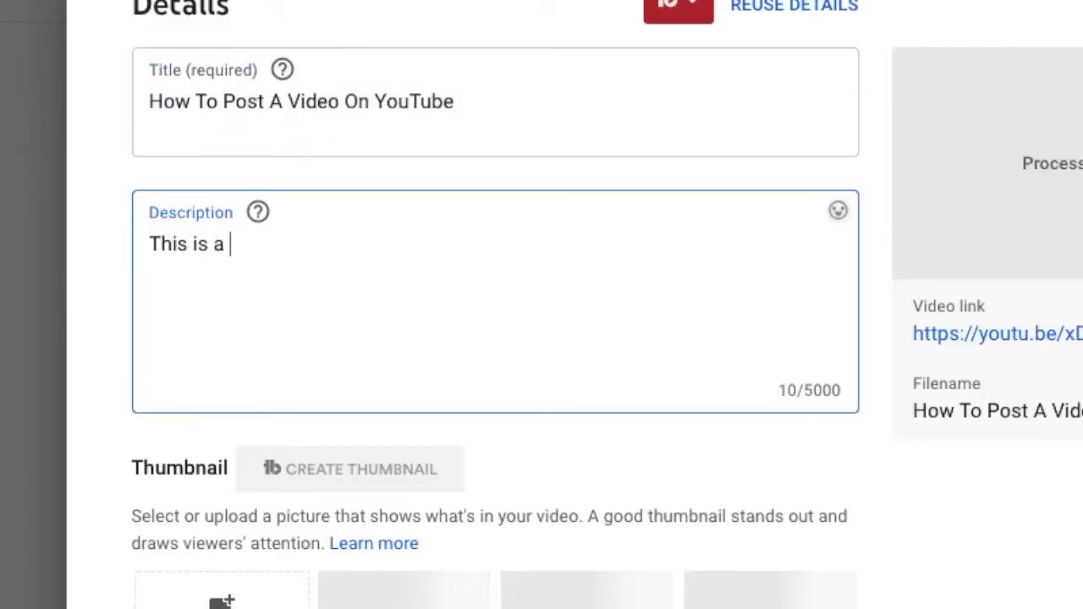
text(ost a YouTube video.)
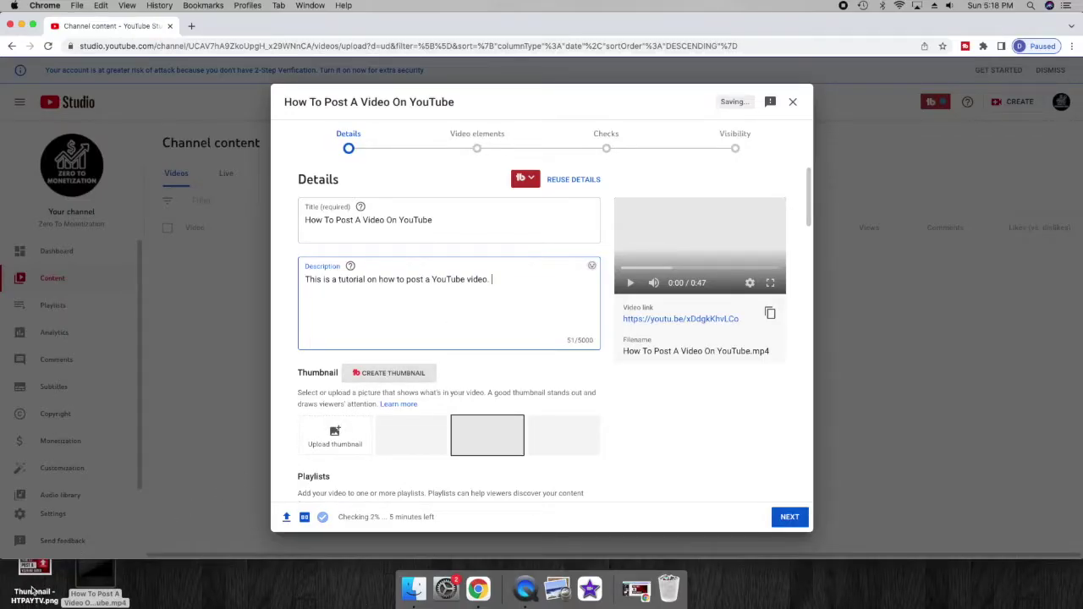
drag(31, 590, 316, 445)
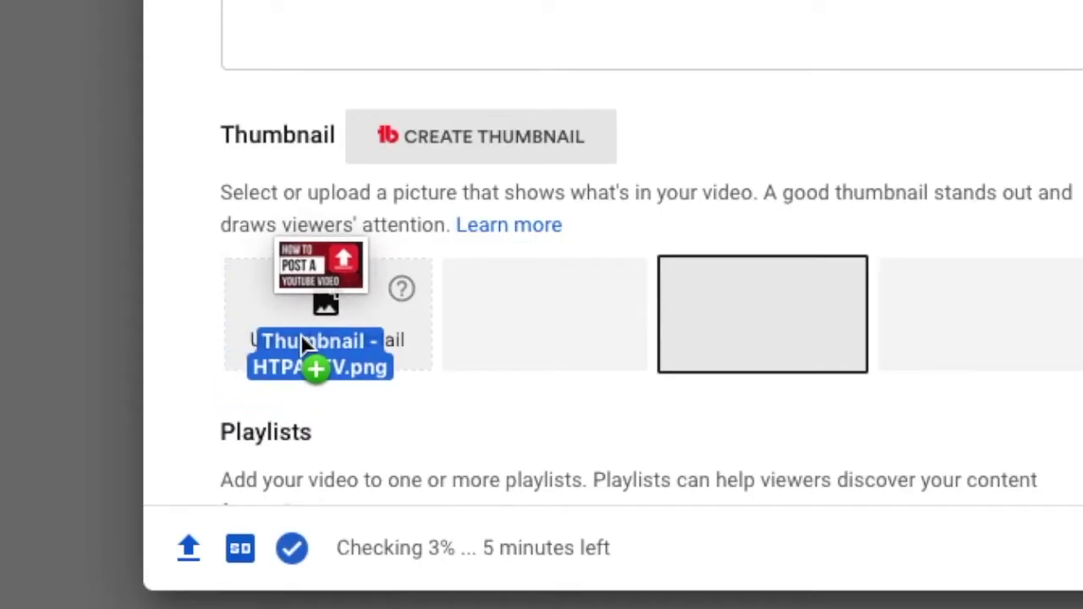
Drop Thumbnail - HTPAYTV.png onto the Upload thumbnail box as the custom thumbnail
drag(301, 334, 331, 308)
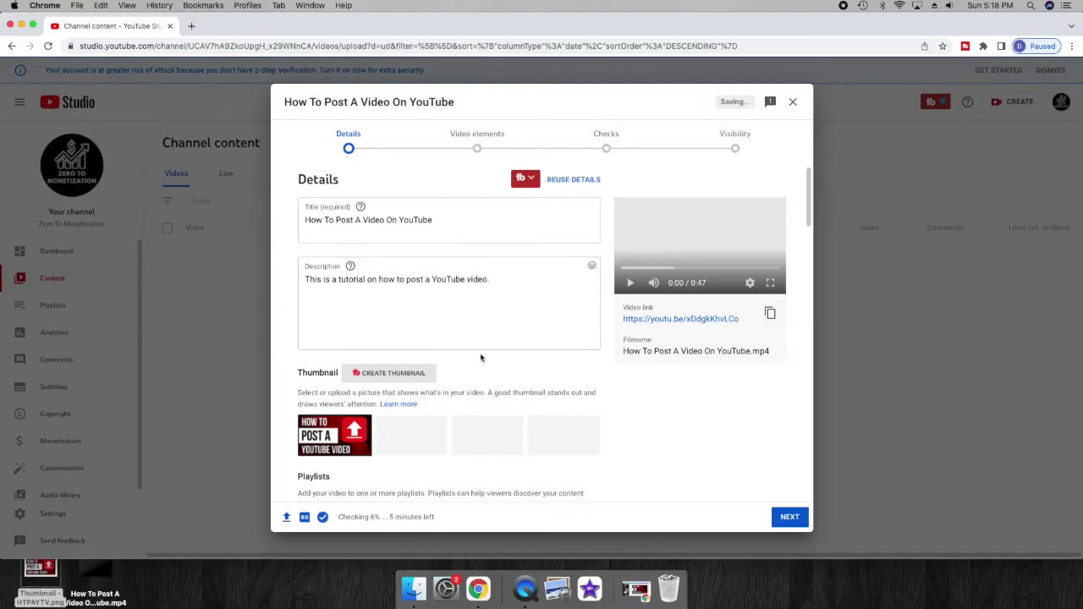
Set the video's audience to 'No, it's not made for kids'
scroll(473, 359, down, 1)
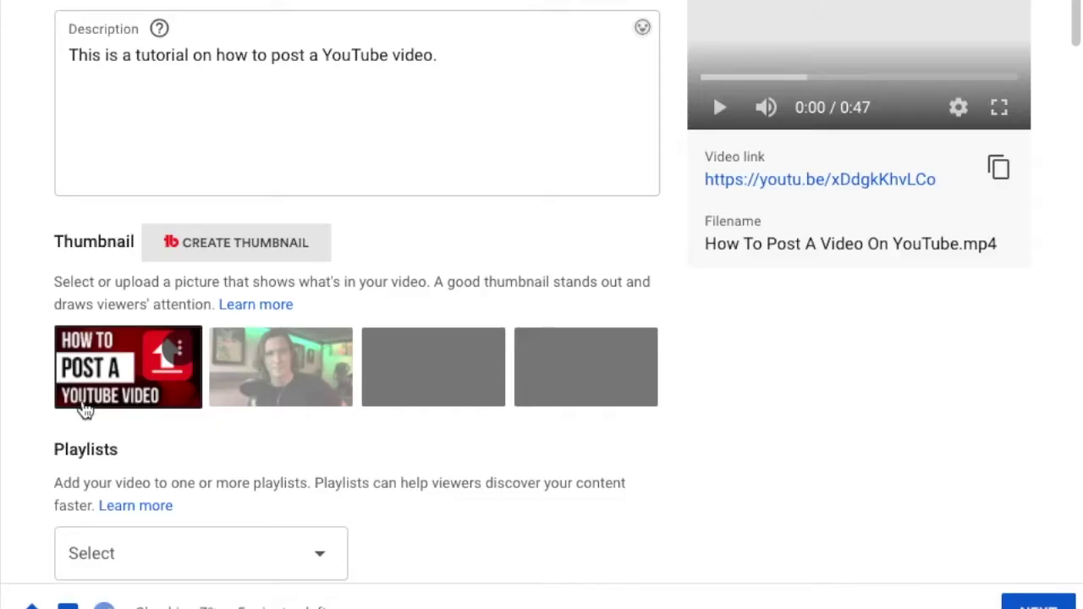
scroll(314, 411, down, 1)
scroll(88, 406, down, 3)
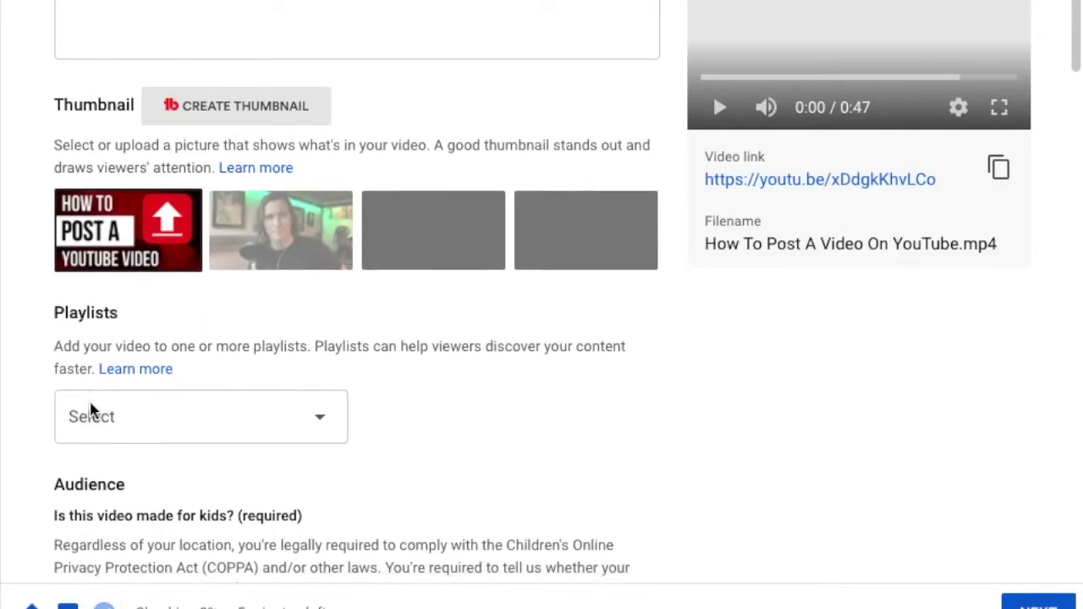
scroll(89, 406, down, 2)
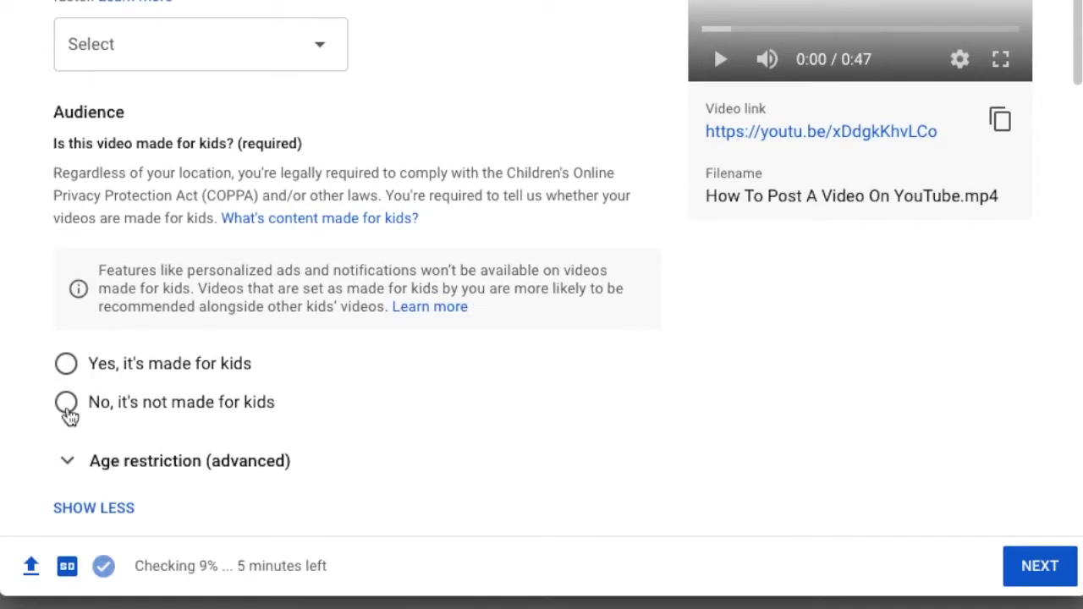
click(67, 404)
In Tags, hide and then reshow the TubeBuddy Tag Tools panel
scroll(69, 413, down, 6)
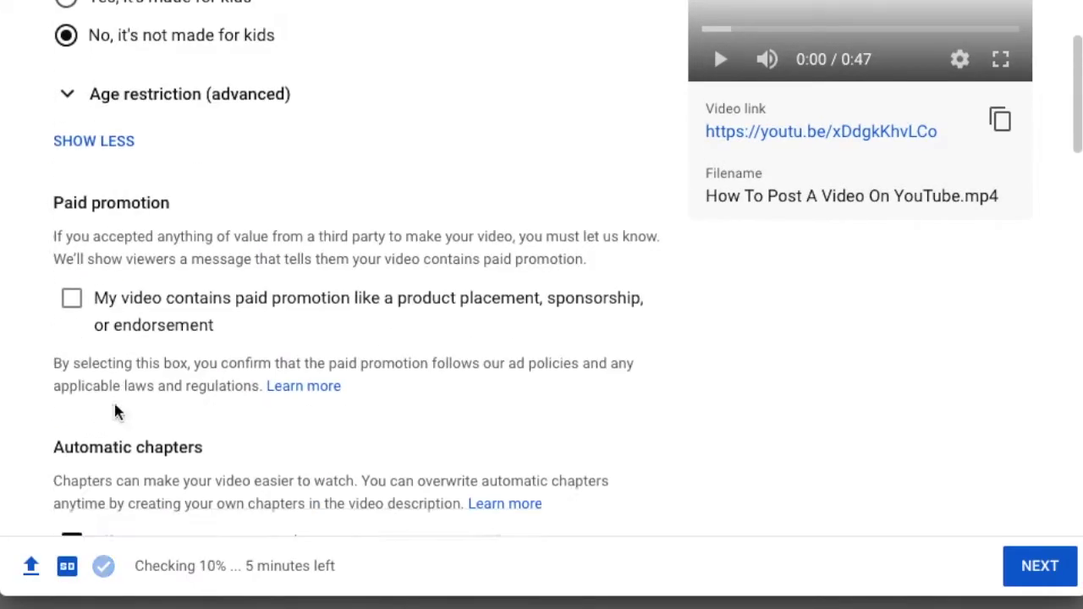
scroll(95, 248, down, 4)
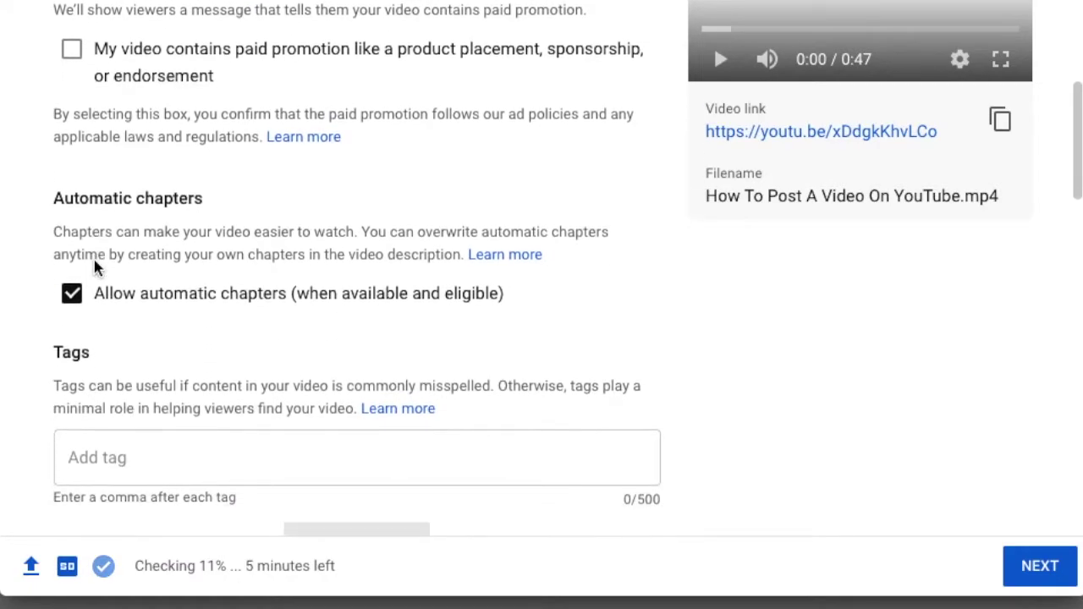
click(113, 159)
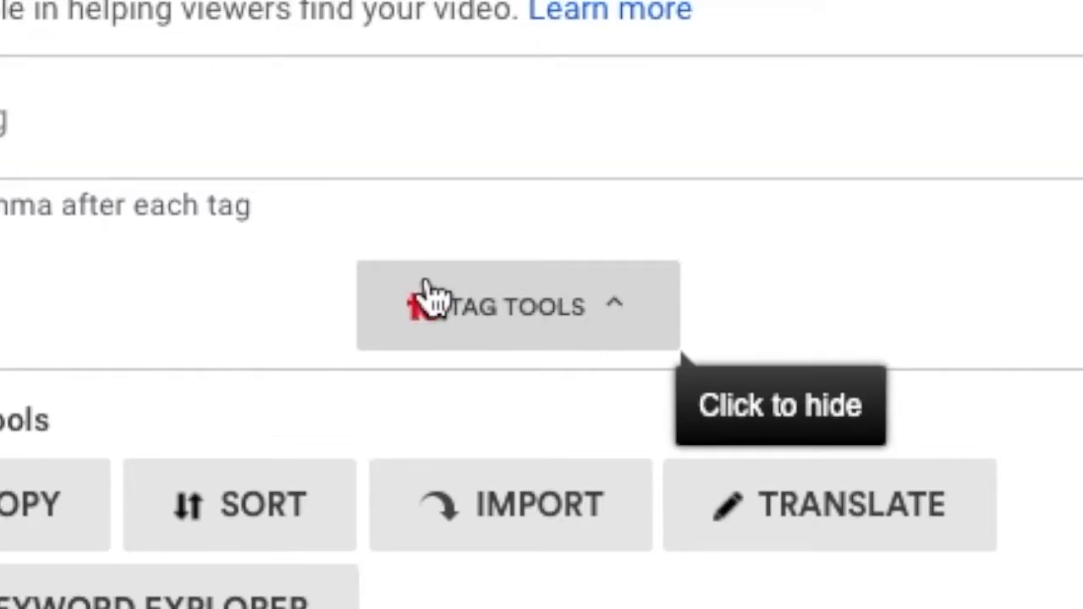
click(429, 297)
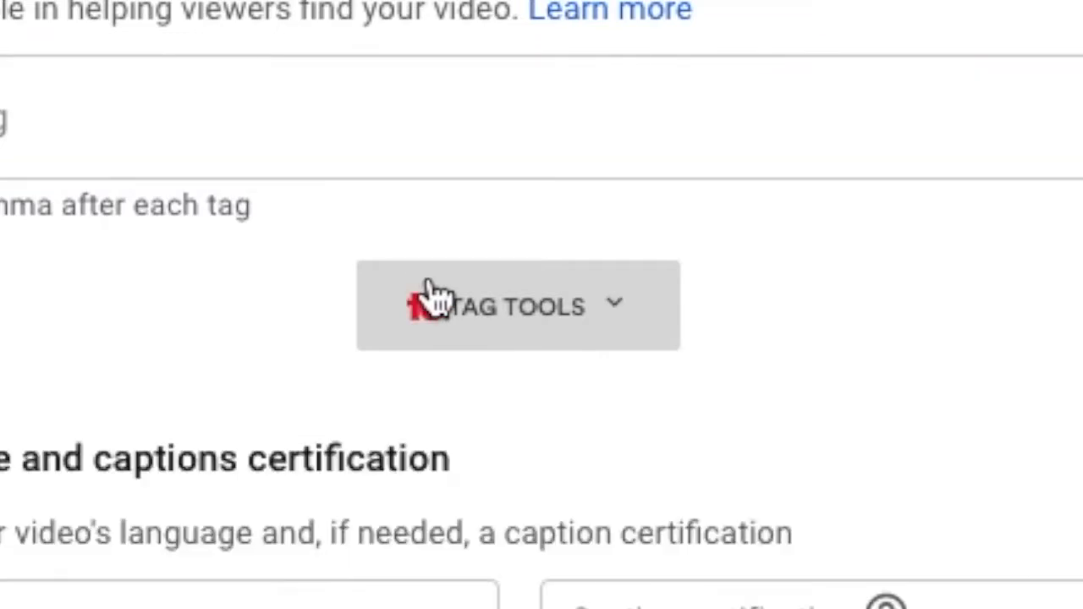
click(436, 299)
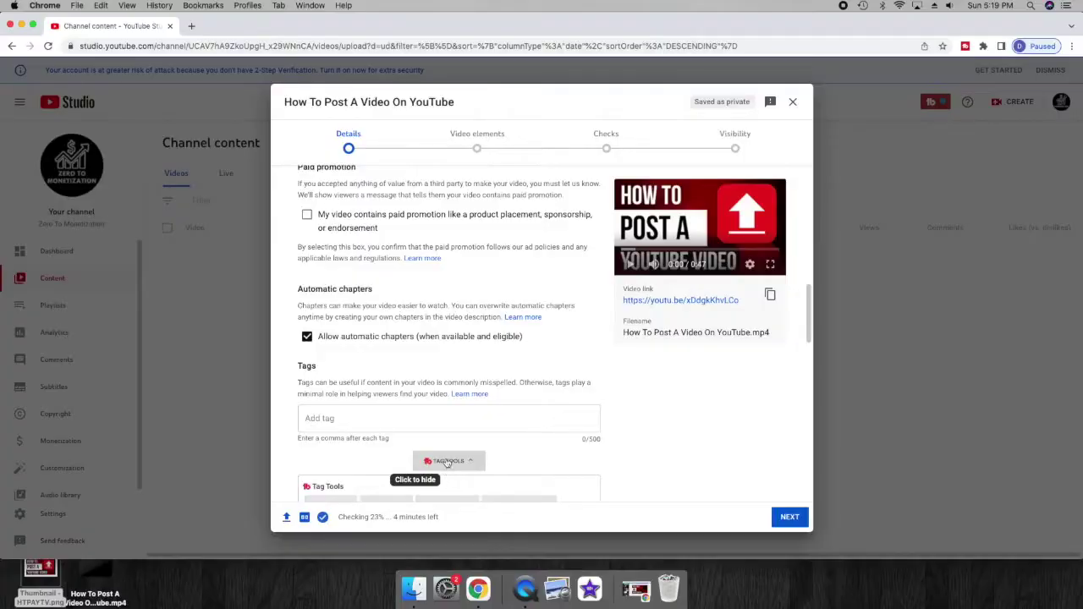
Follow UPGRADE NOW! on the locked Recommended Tags to open TubeBuddy's Pricing page
scroll(436, 463, down, 5)
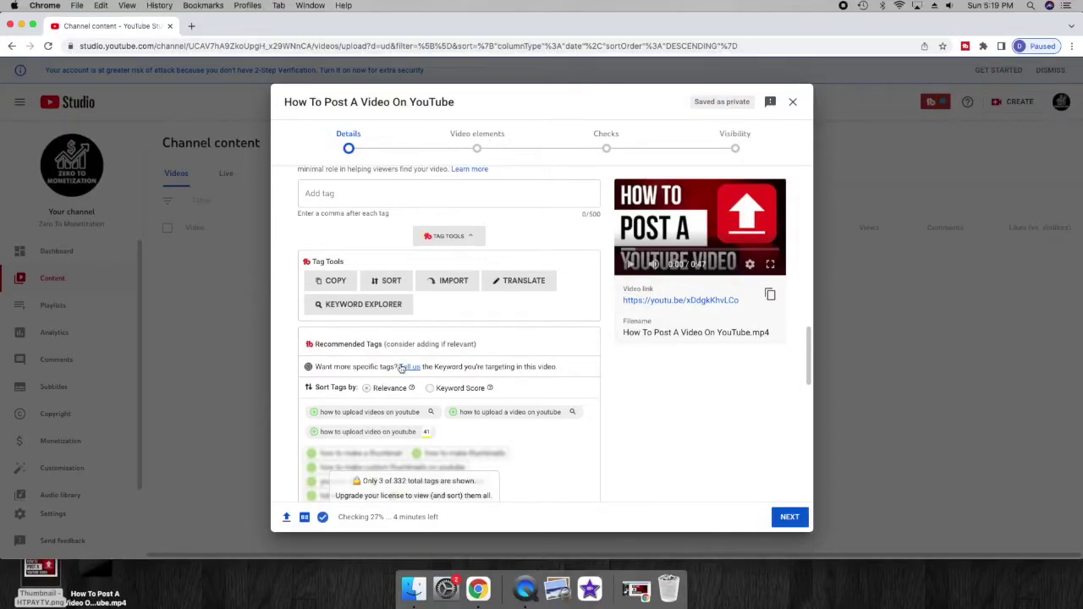
scroll(401, 367, down, 3)
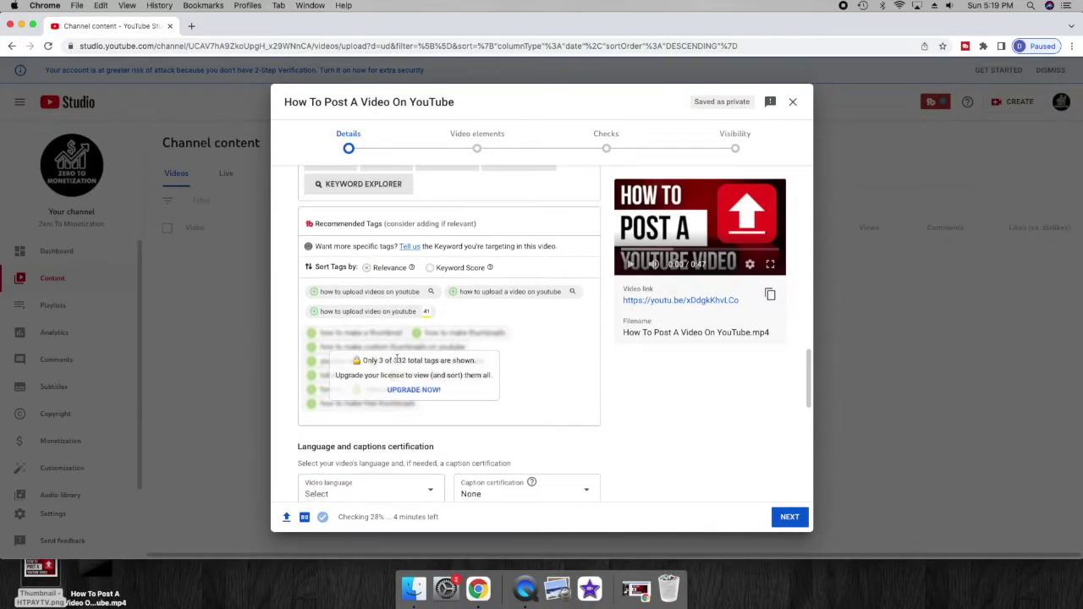
double_click(409, 386)
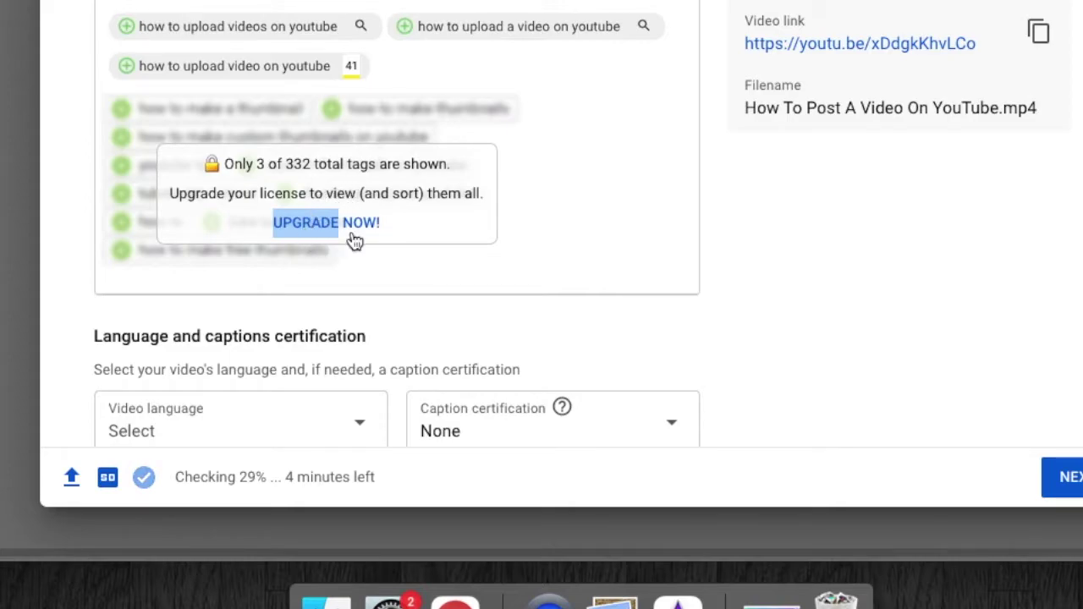
click(323, 226)
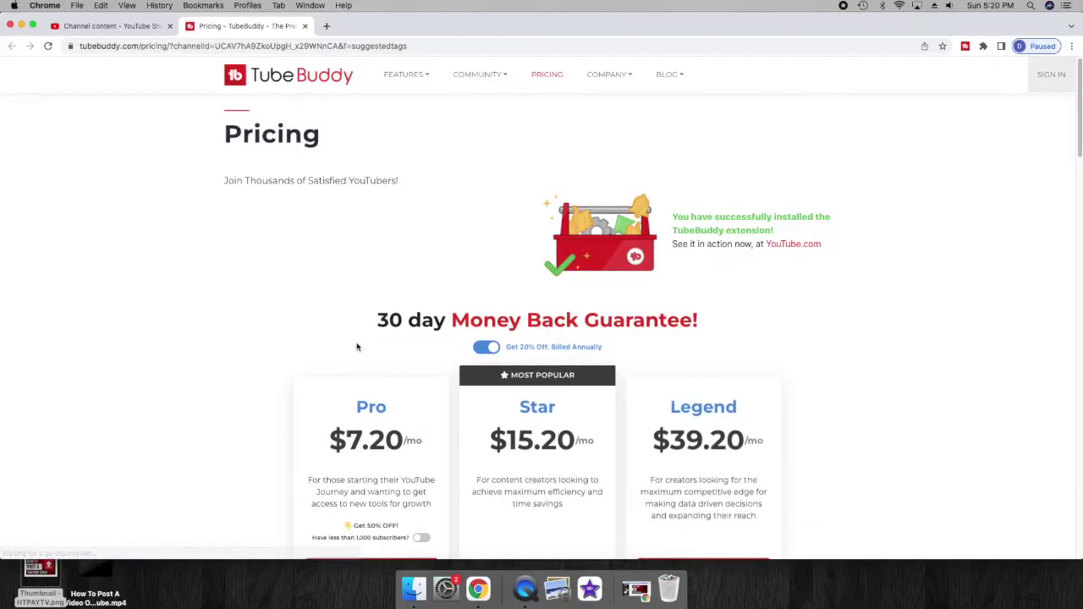
Turn on the under-1,000-subscribers discount so Pro shows $4.50/mo, then return to YouTube Studio
scroll(355, 346, down, 3)
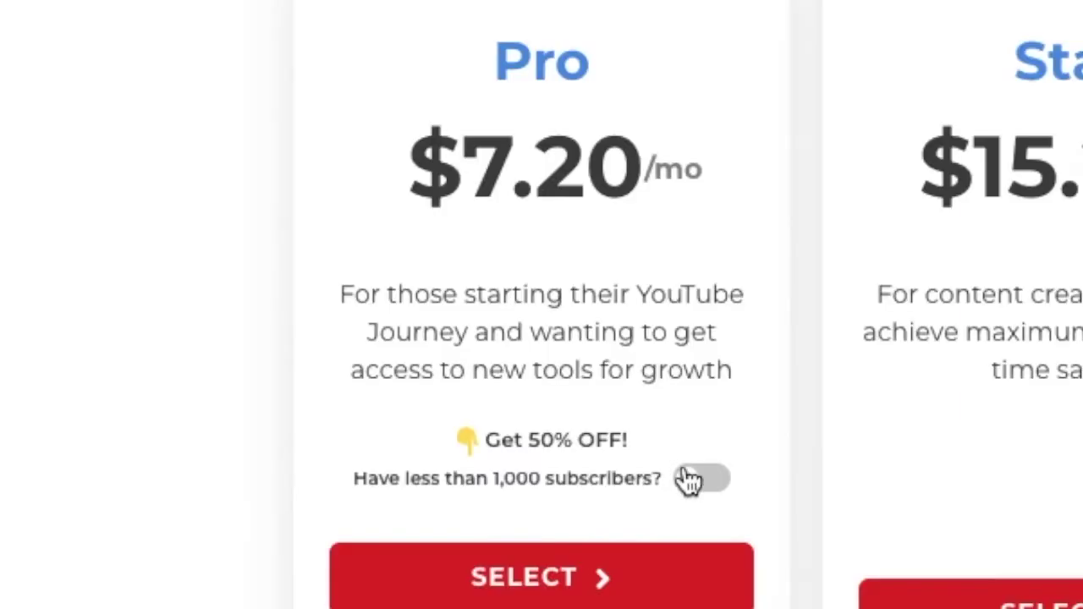
click(420, 410)
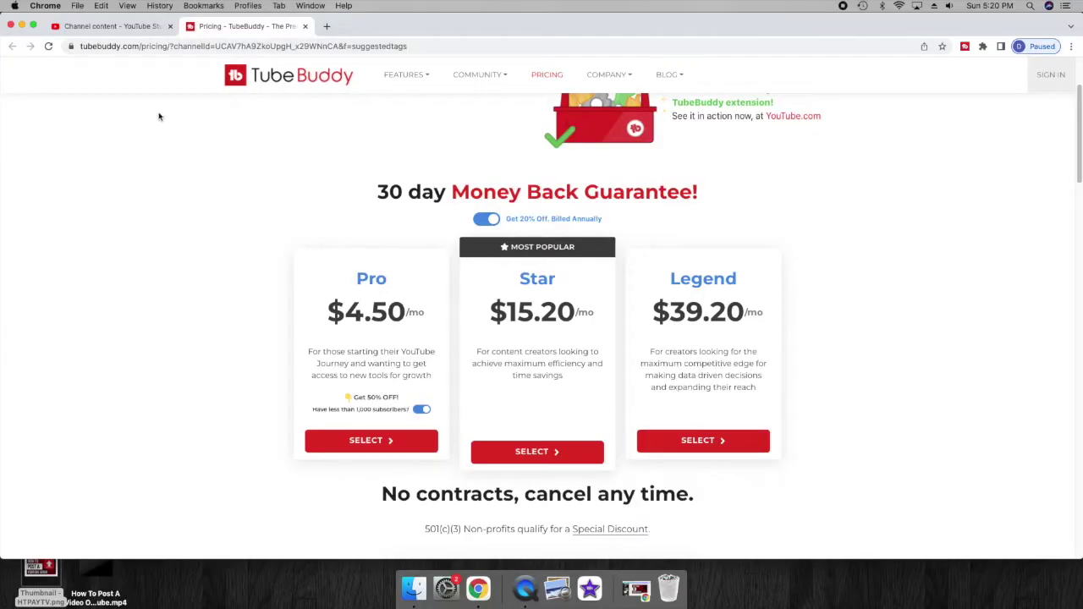
click(119, 27)
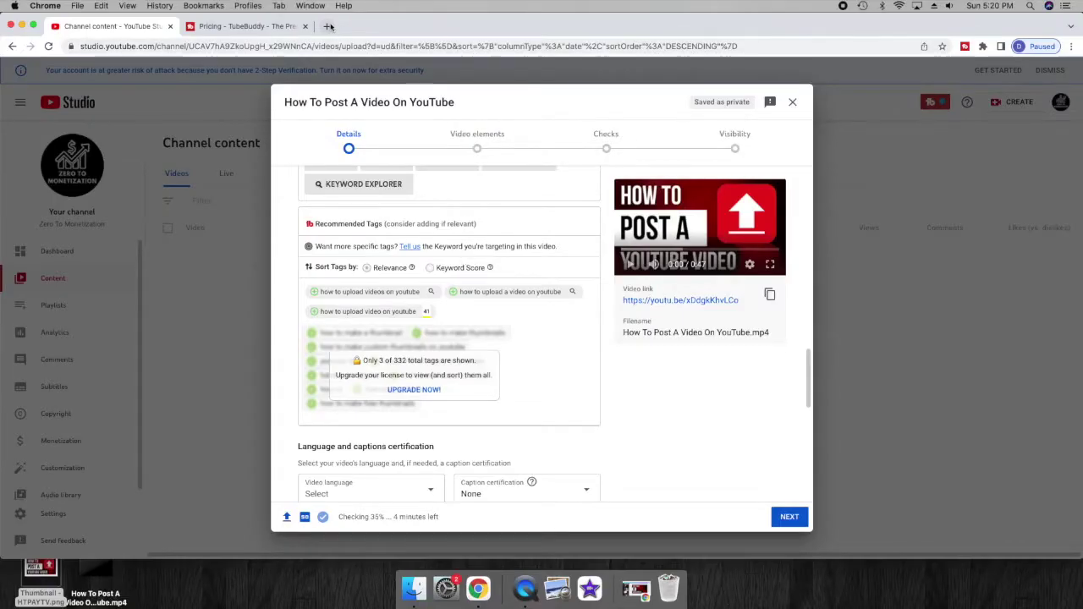
In a new tab, search Google for 'rapid tags' and open the Rapidtags YouTube Tag Generator
click(328, 27)
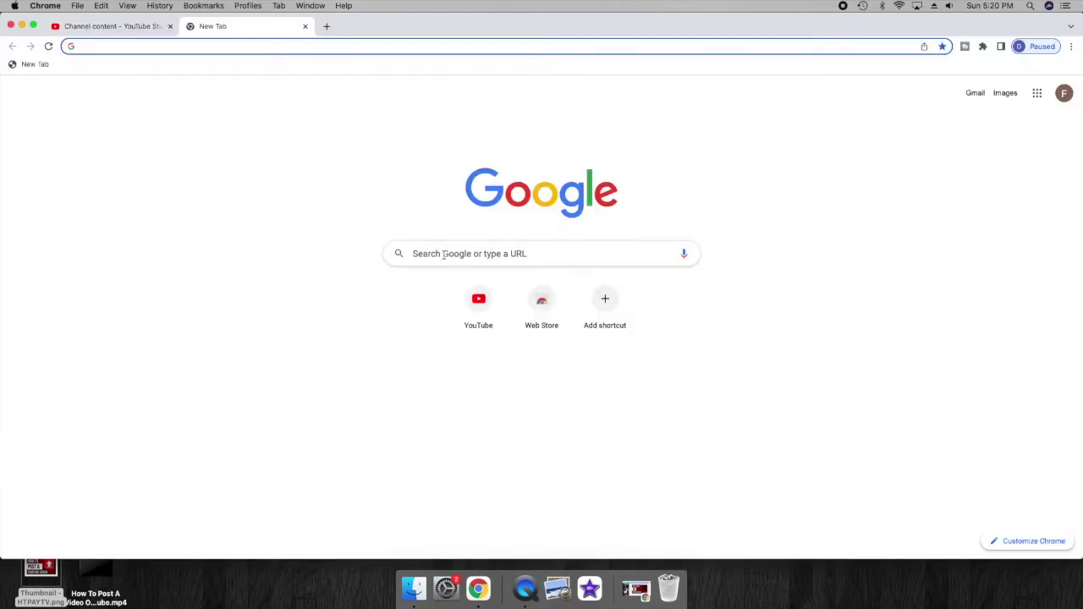
click(444, 253)
text(rapid tags)
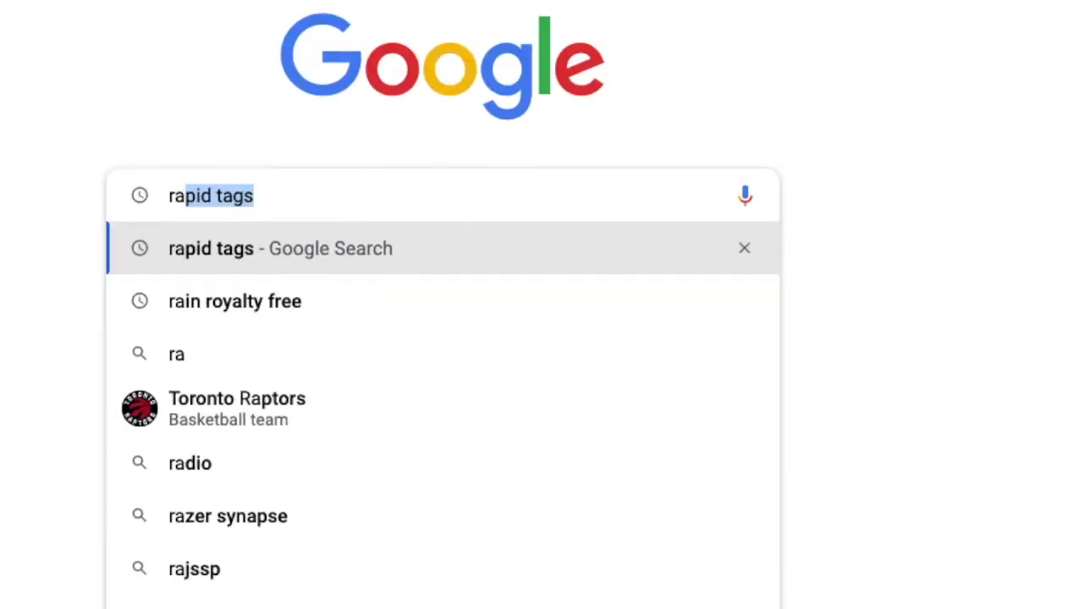
click(228, 253)
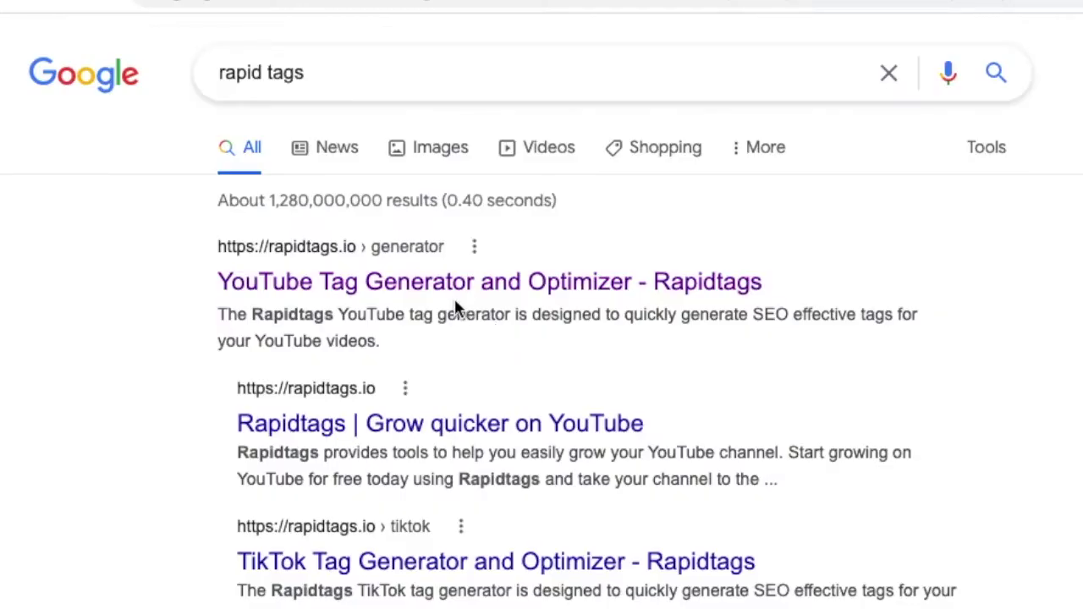
click(440, 292)
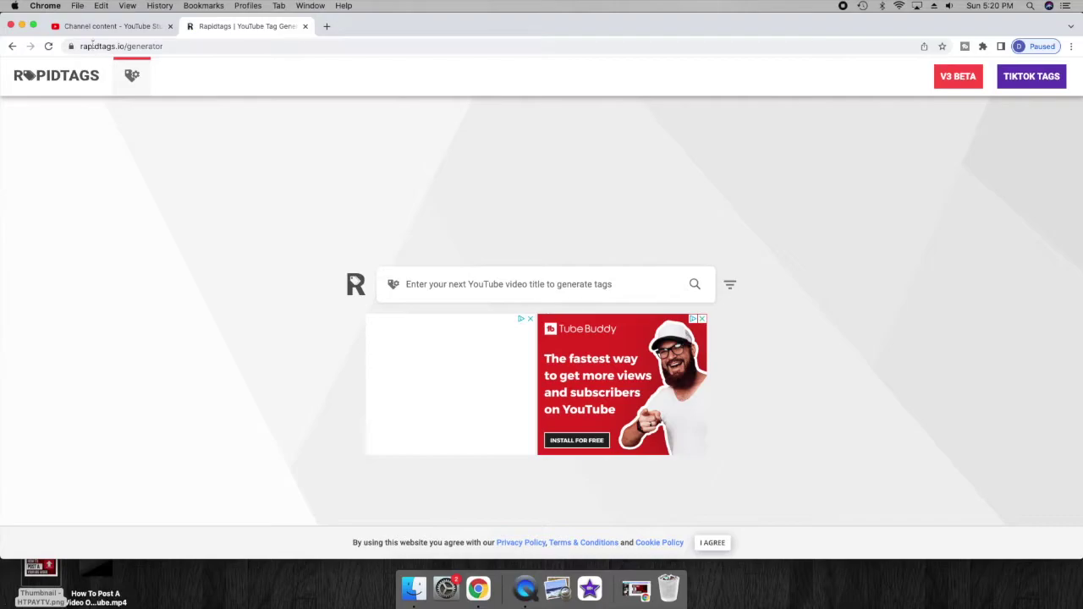
click(96, 26)
Copy the title 'How To Post A Video On YouTube' into Rapidtags' search and generate tags
scroll(496, 351, up, 10)
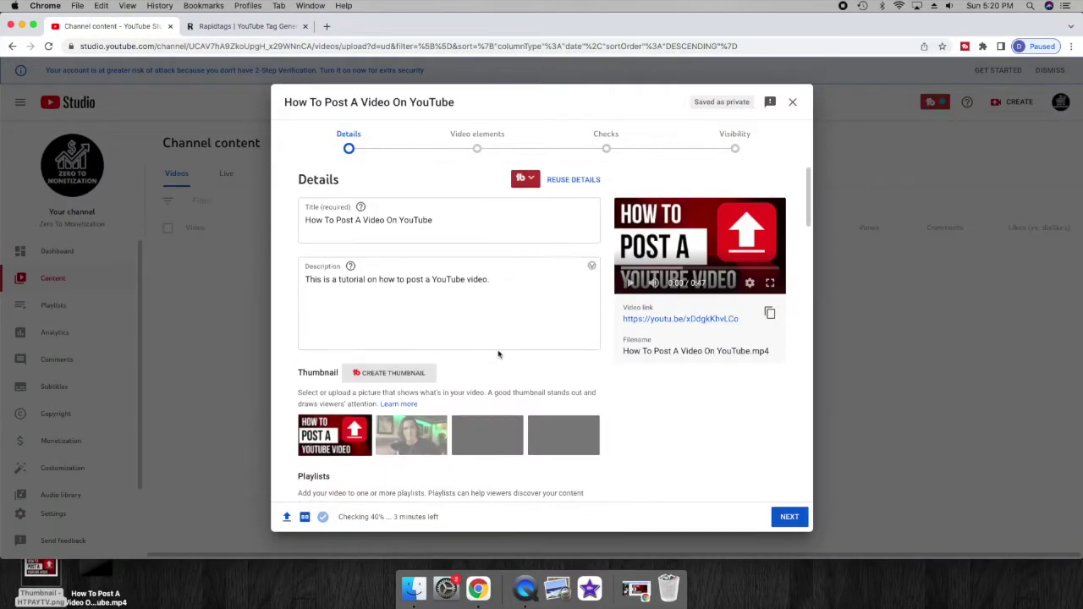
drag(423, 216, 335, 217)
drag(48, 144, 60, 142)
right_click(100, 135)
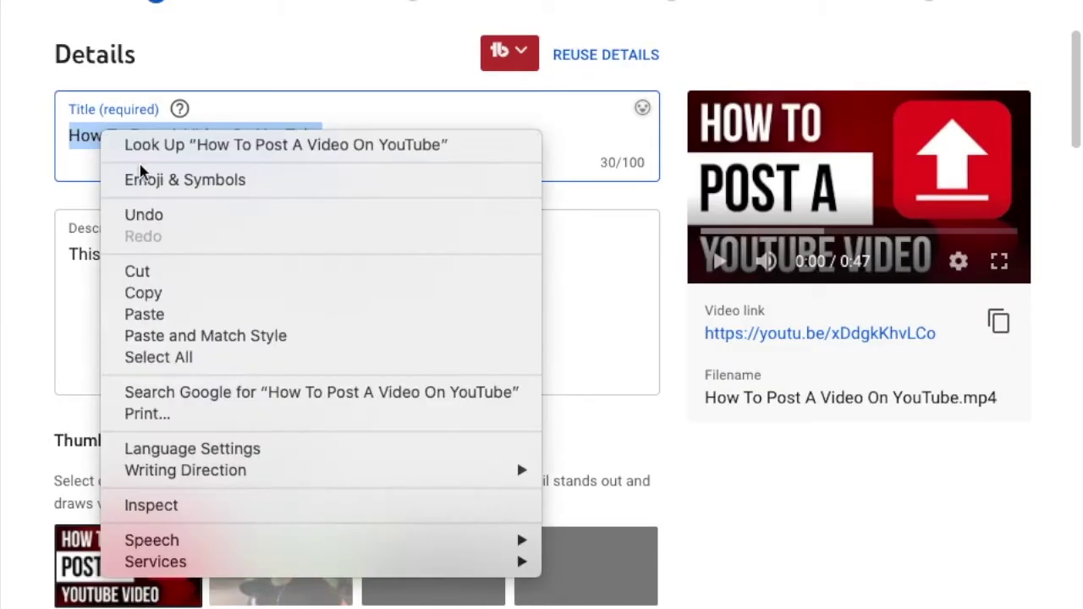
click(190, 292)
scroll(246, 409, down, 10)
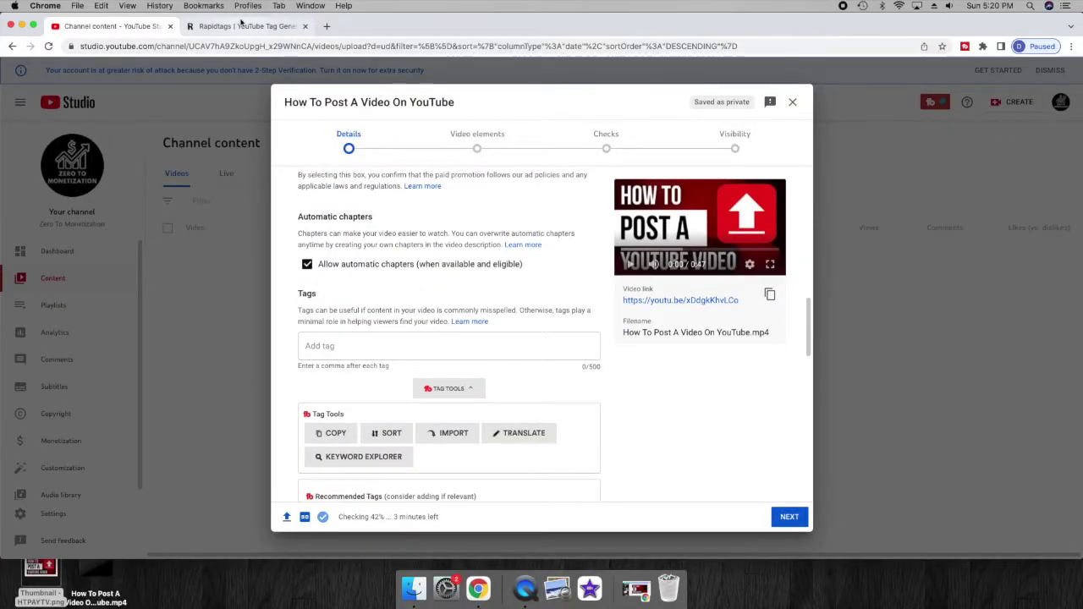
click(241, 25)
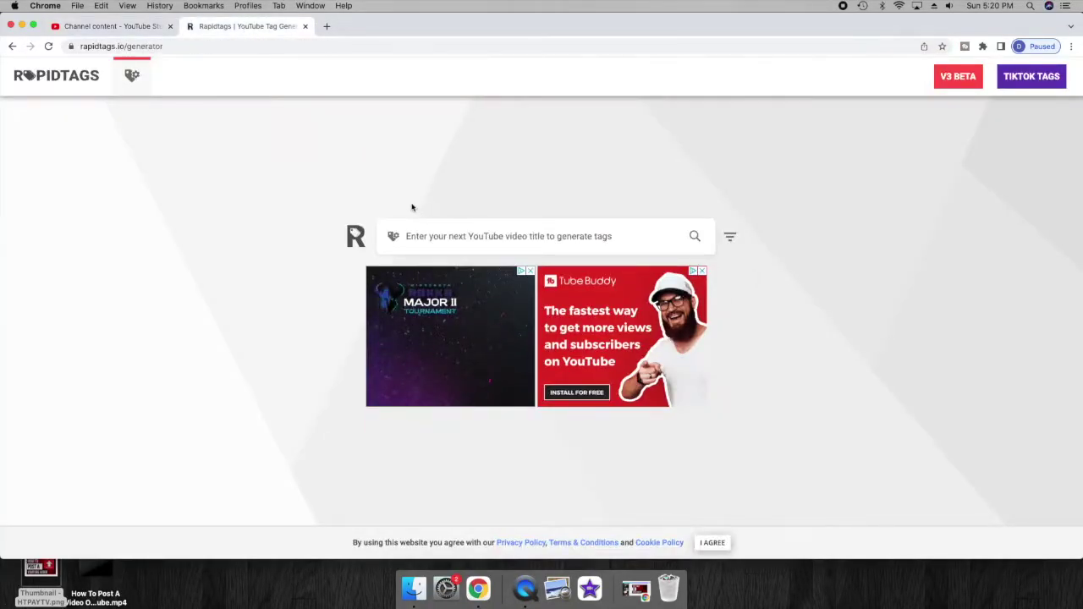
right_click(432, 245)
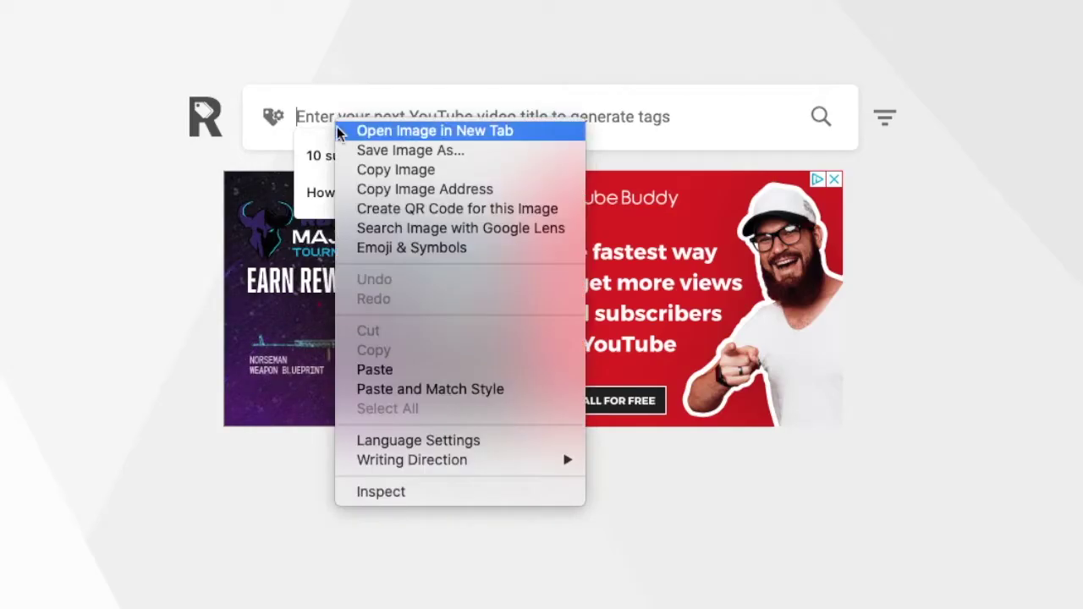
click(426, 369)
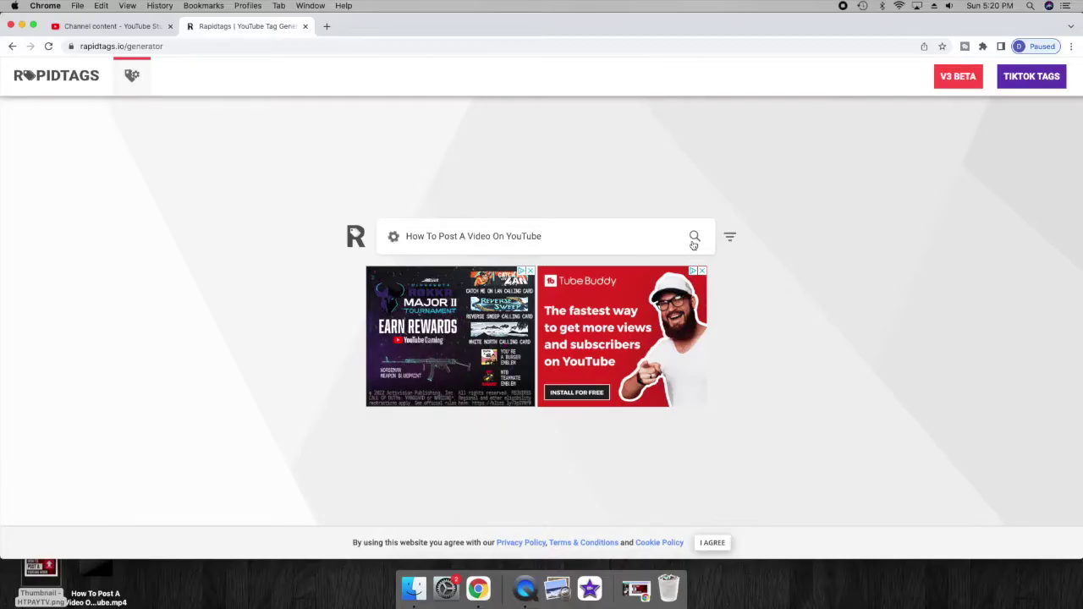
click(694, 238)
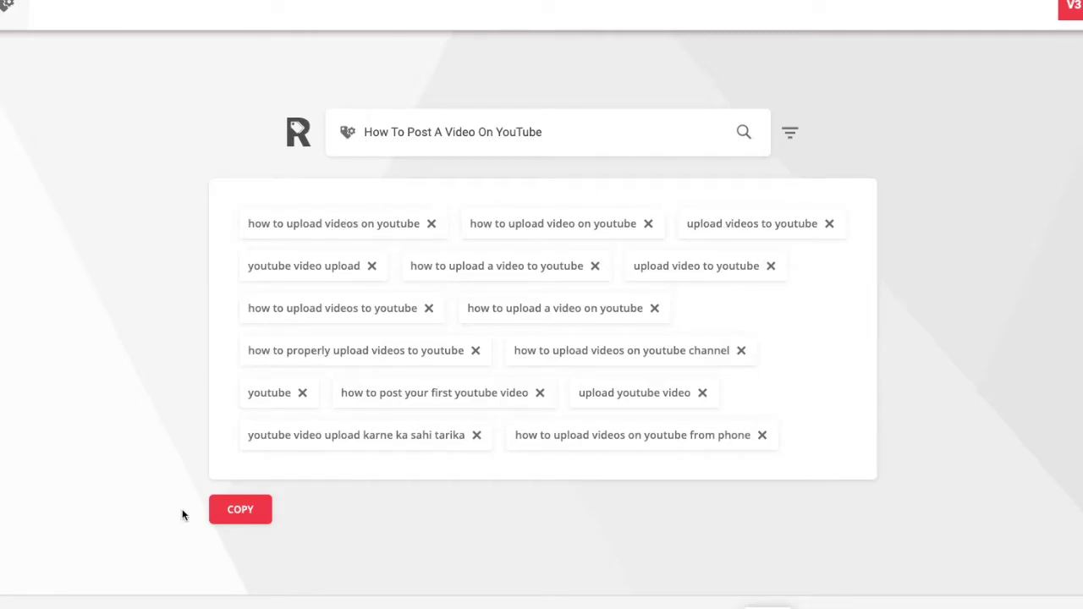
Copy all Rapidtags-generated tags and paste them into the video's Tags field
click(222, 511)
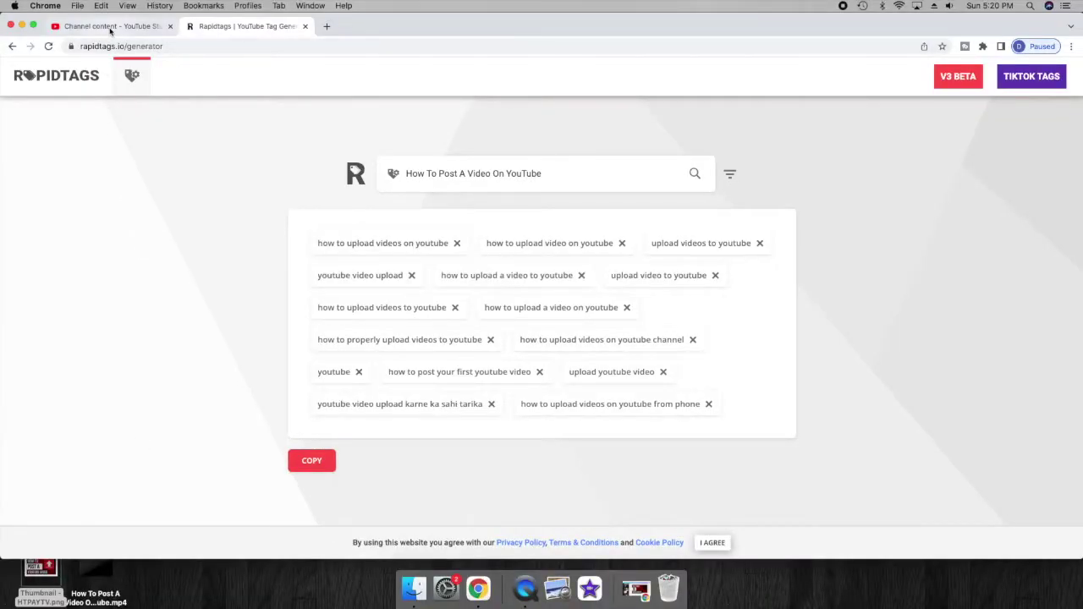
click(110, 27)
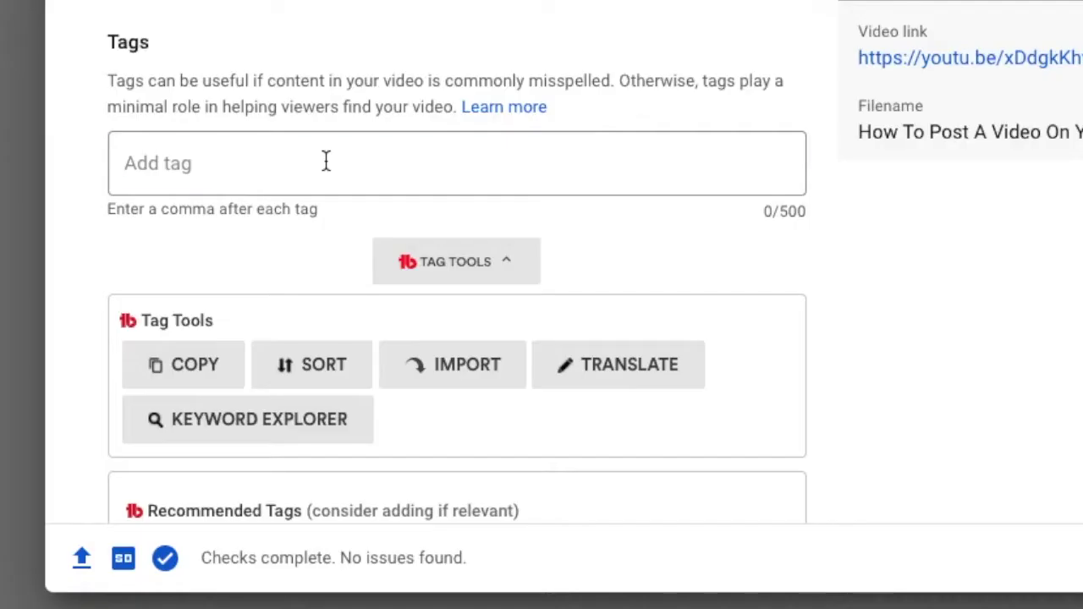
right_click(347, 355)
click(381, 327)
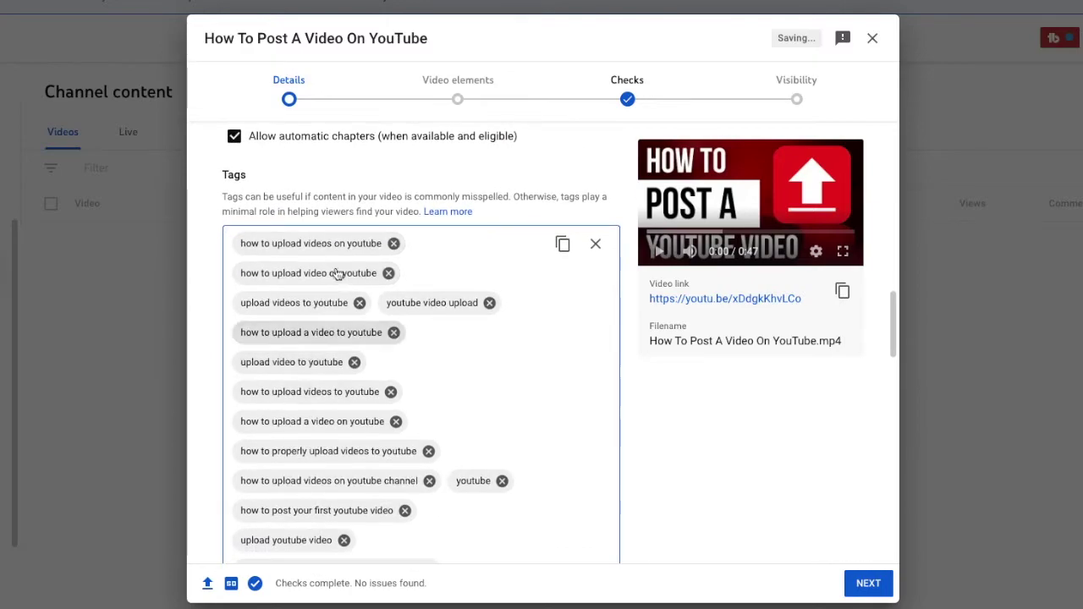
Scroll down to the Category setting and open its list of categories
scroll(364, 365, down, 5)
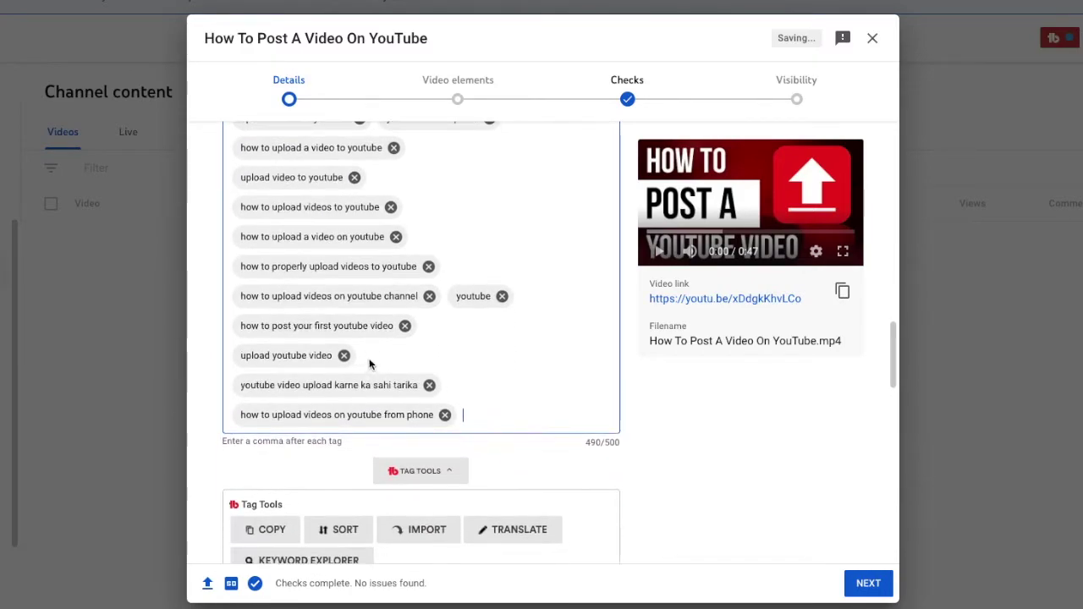
scroll(359, 339, down, 4)
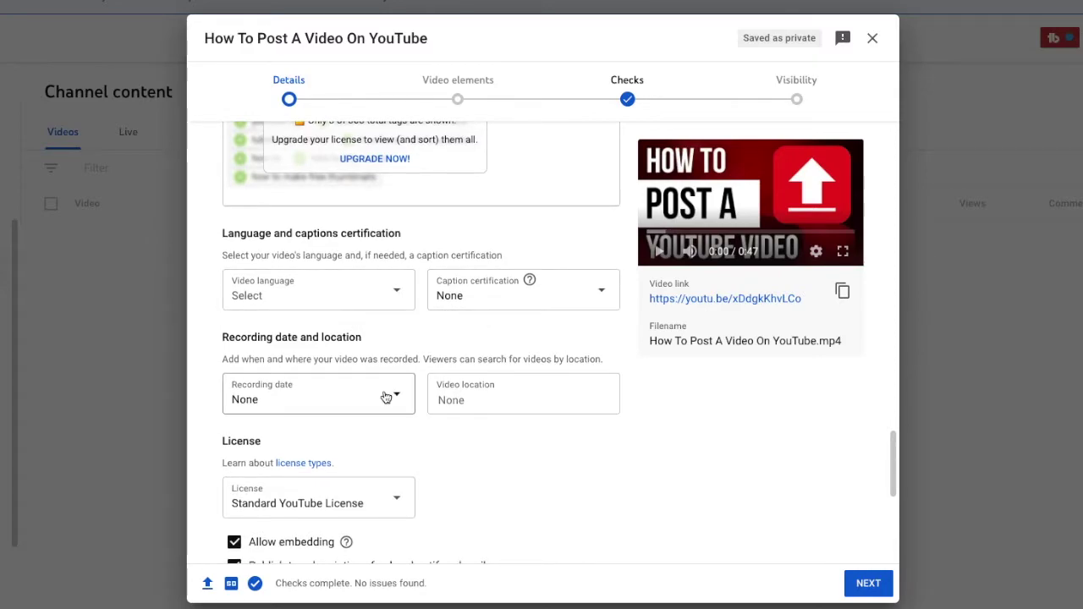
scroll(374, 398, down, 2)
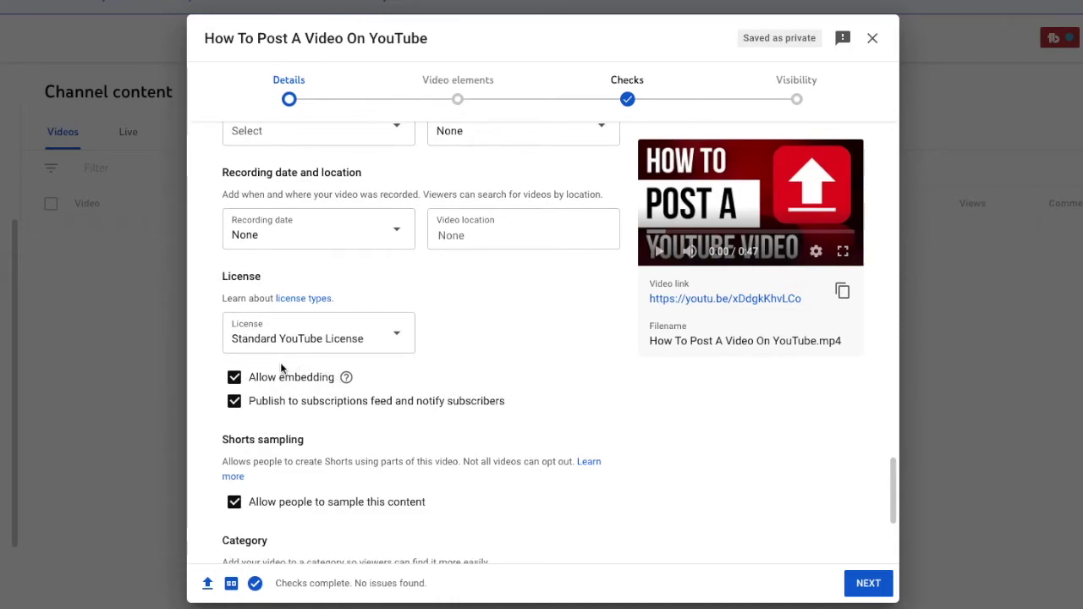
scroll(275, 432, down, 3)
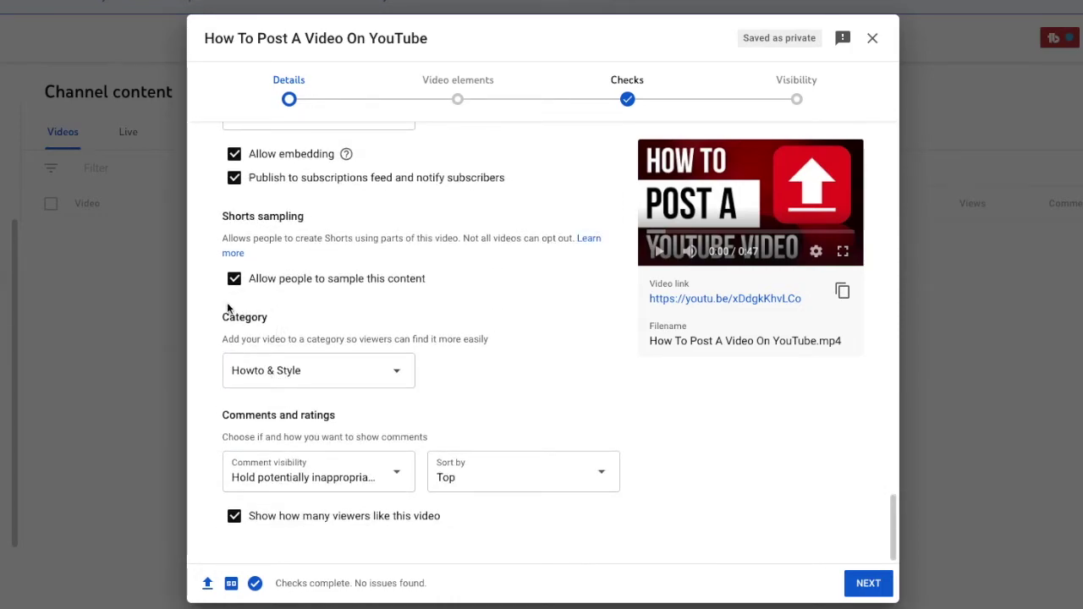
click(245, 372)
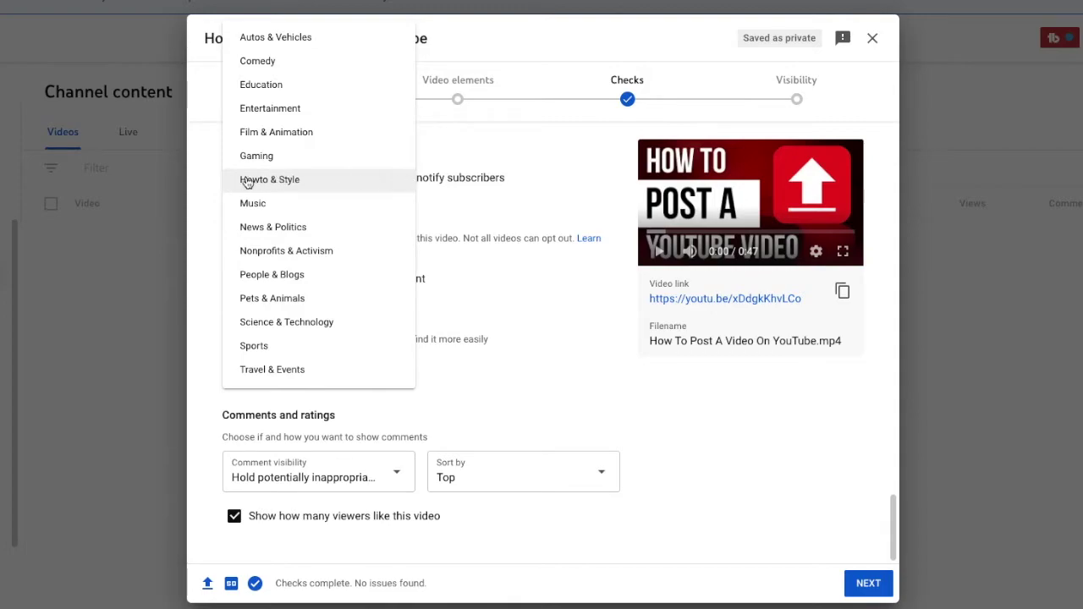
Keep the Howto & Style category, allow all comments sorted by Top, and advance to Video elements
click(272, 185)
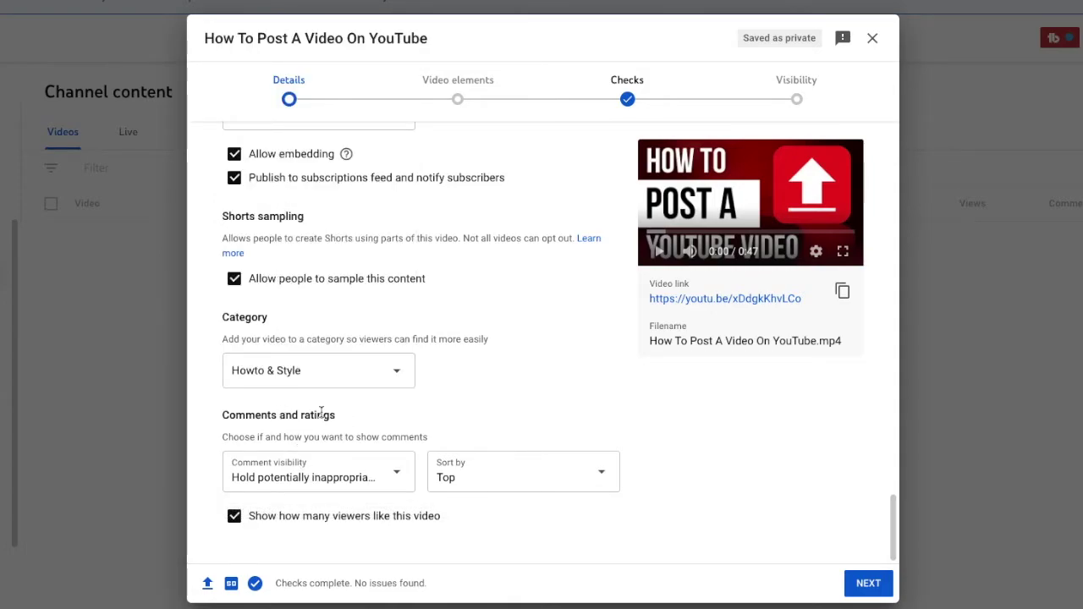
click(245, 474)
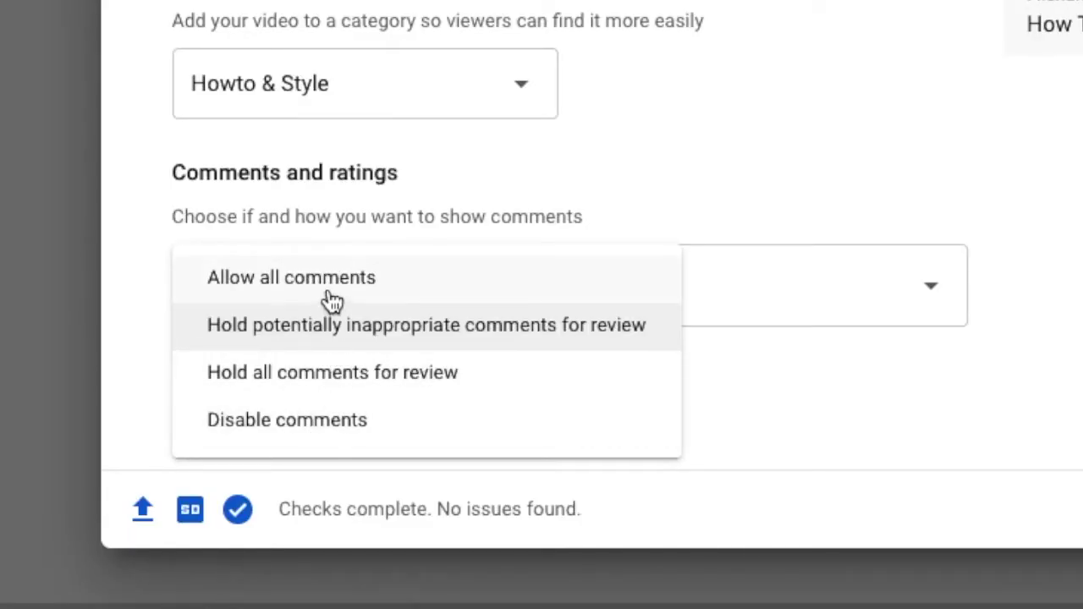
click(298, 286)
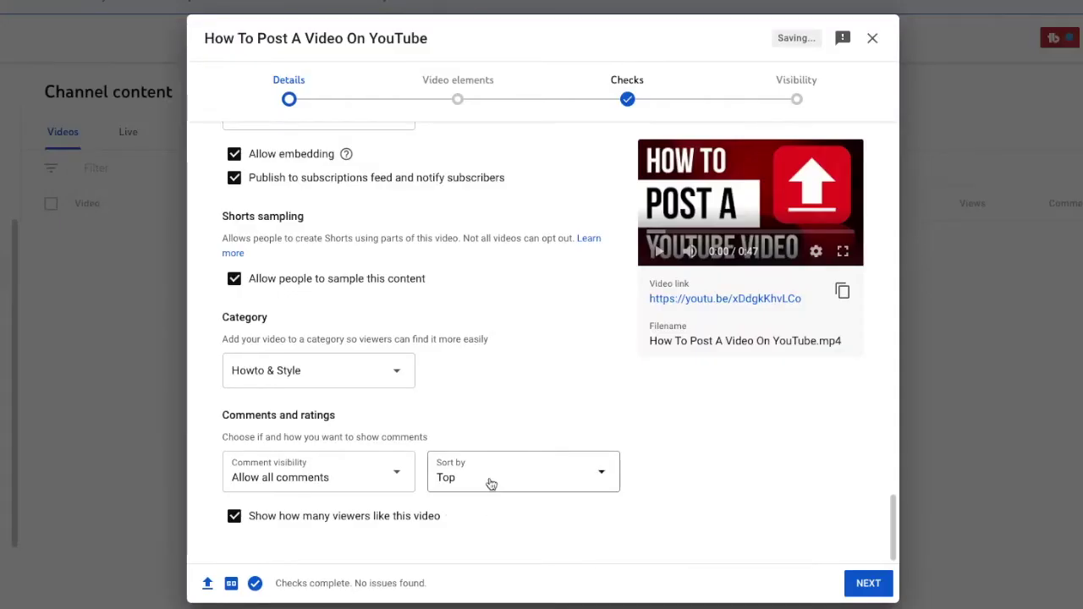
click(699, 304)
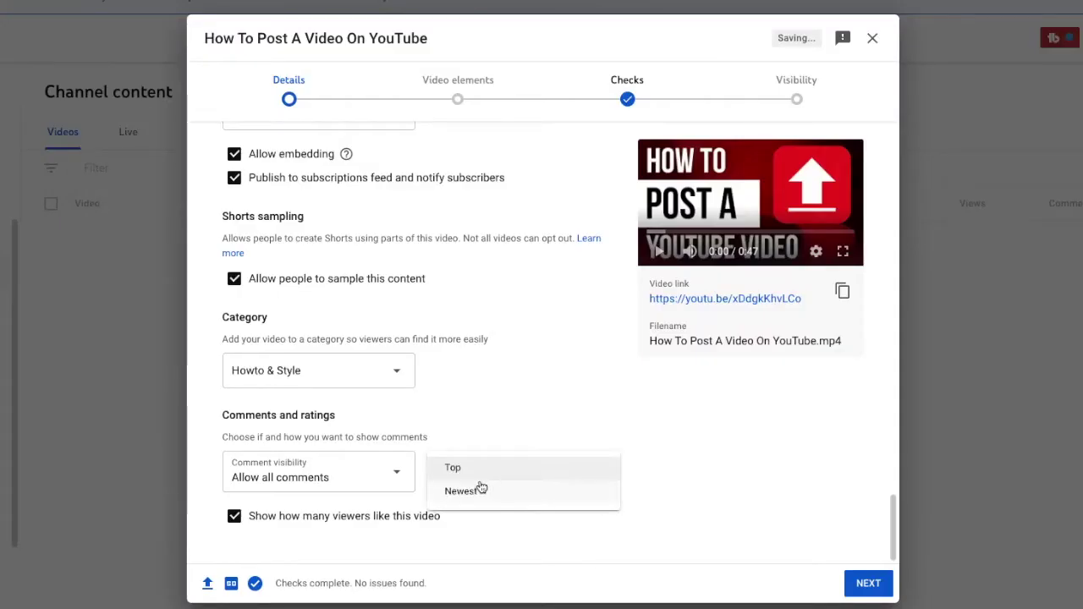
click(476, 469)
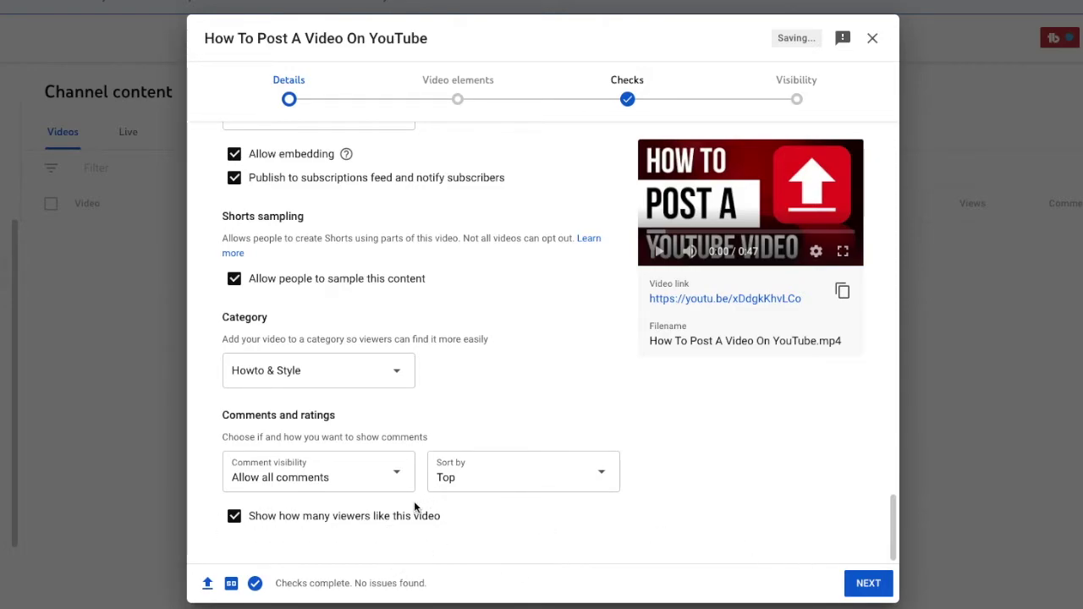
click(853, 588)
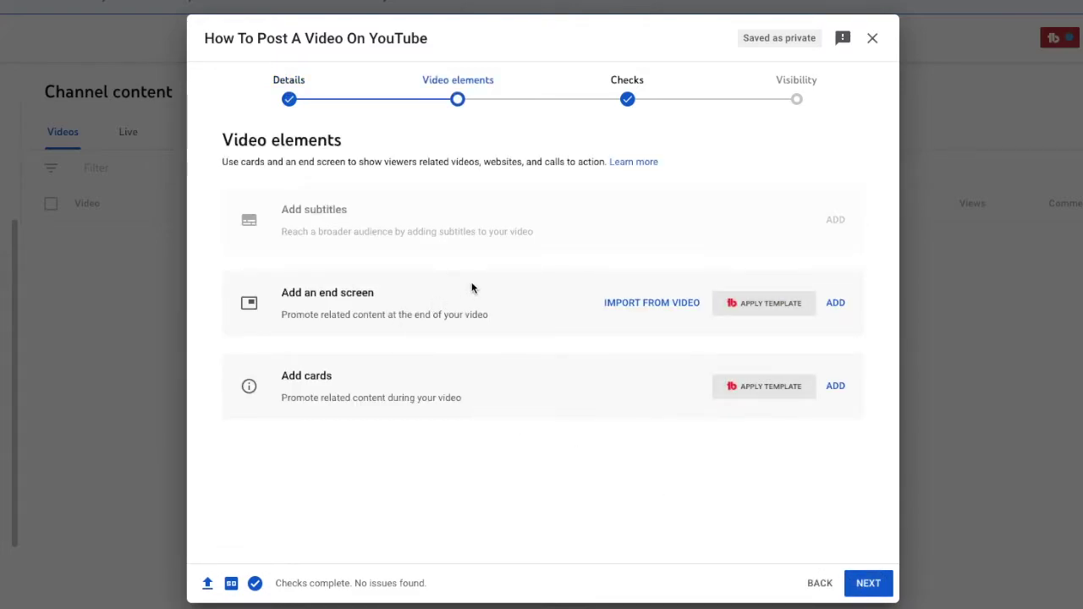
Start an end screen using the '1 video, 1 subscribe' template
click(835, 303)
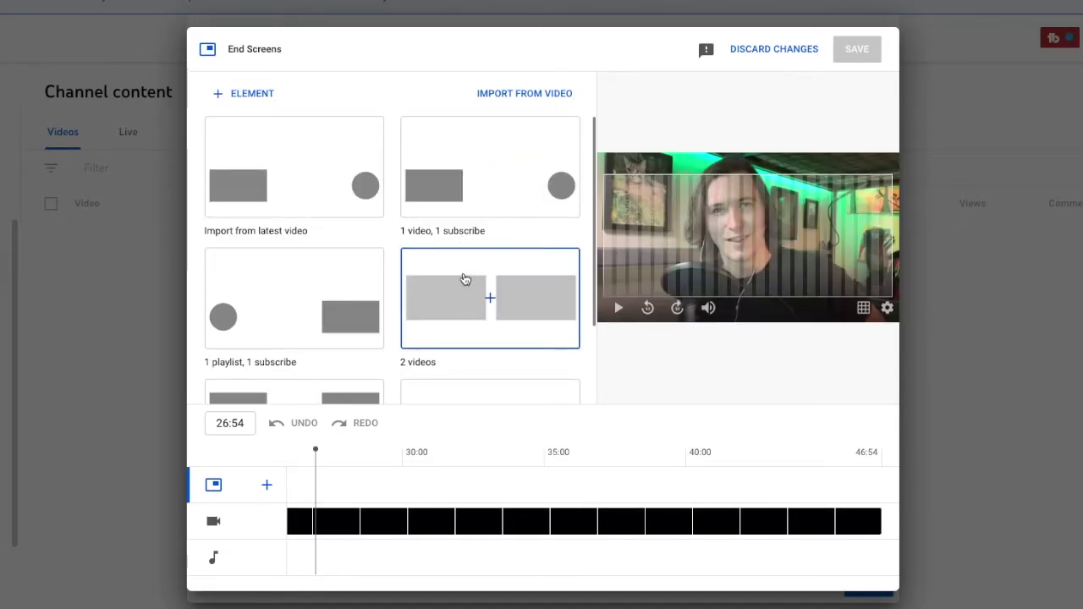
scroll(251, 272, down, 1)
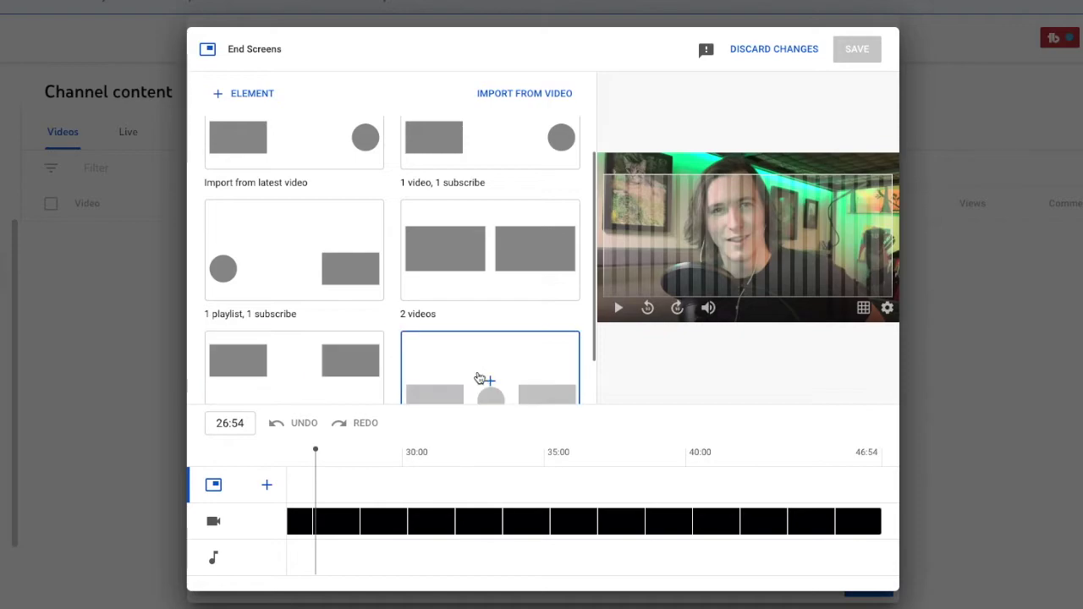
scroll(483, 380, down, 1)
scroll(287, 320, up, 1)
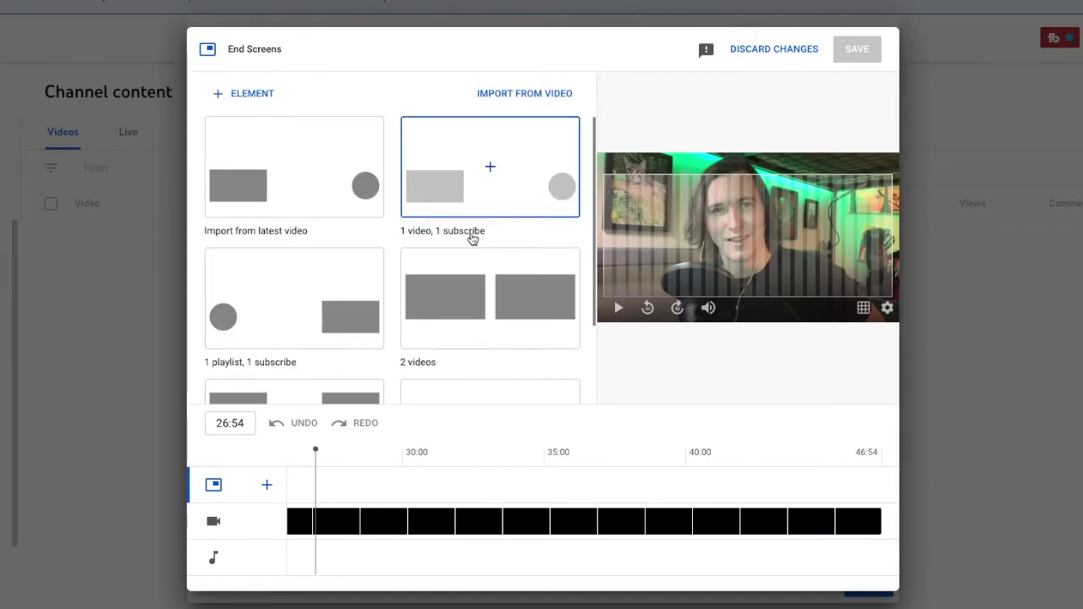
click(449, 205)
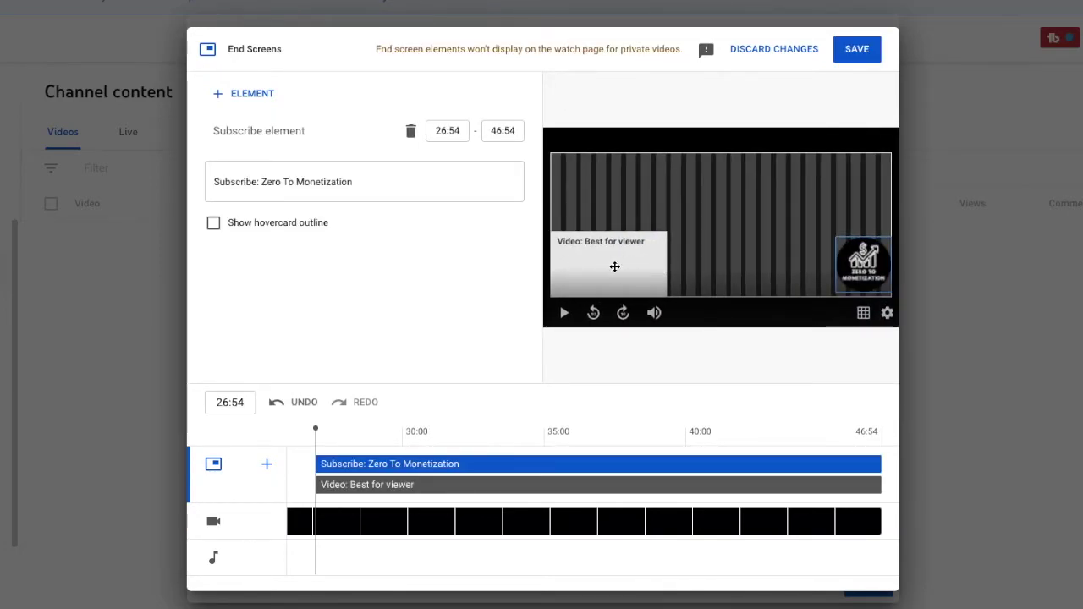
Move the Best for viewer video element higher on the left and save the end screen
click(646, 265)
mouse_move(637, 265)
mouse_down()
mouse_move(631, 254)
mouse_move(775, 249)
mouse_move(643, 220)
mouse_move(629, 226)
mouse_move(624, 270)
mouse_up()
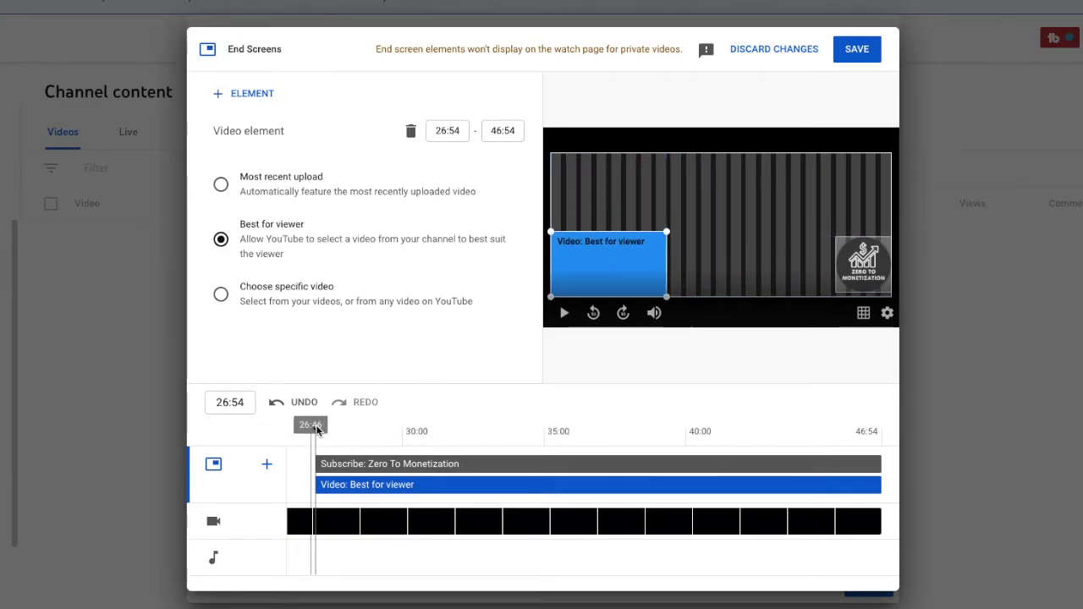
mouse_move(316, 429)
mouse_down()
mouse_move(476, 433)
mouse_move(307, 432)
mouse_up()
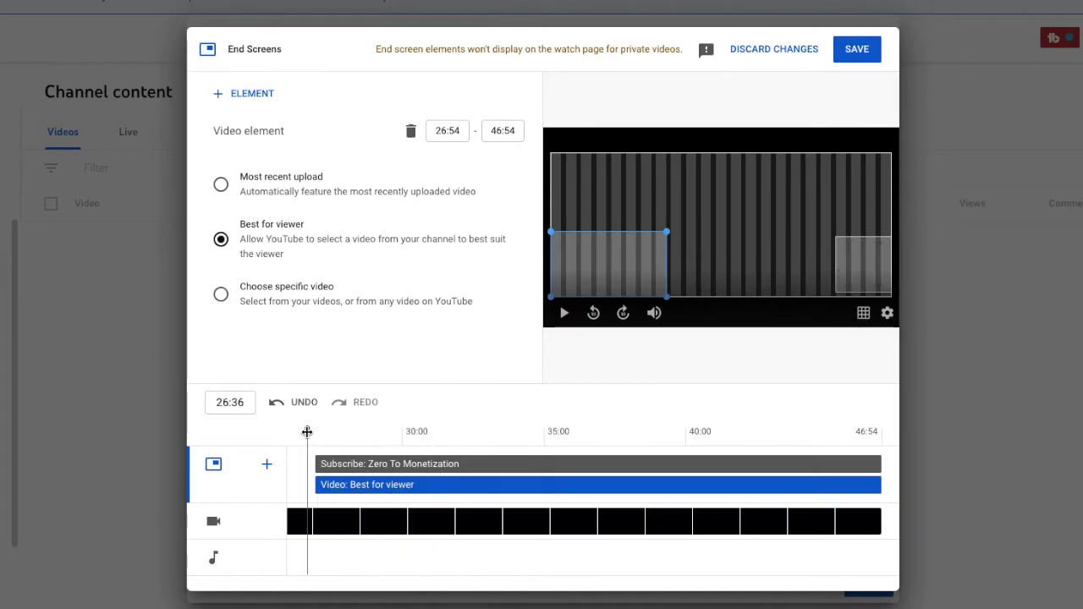
click(857, 51)
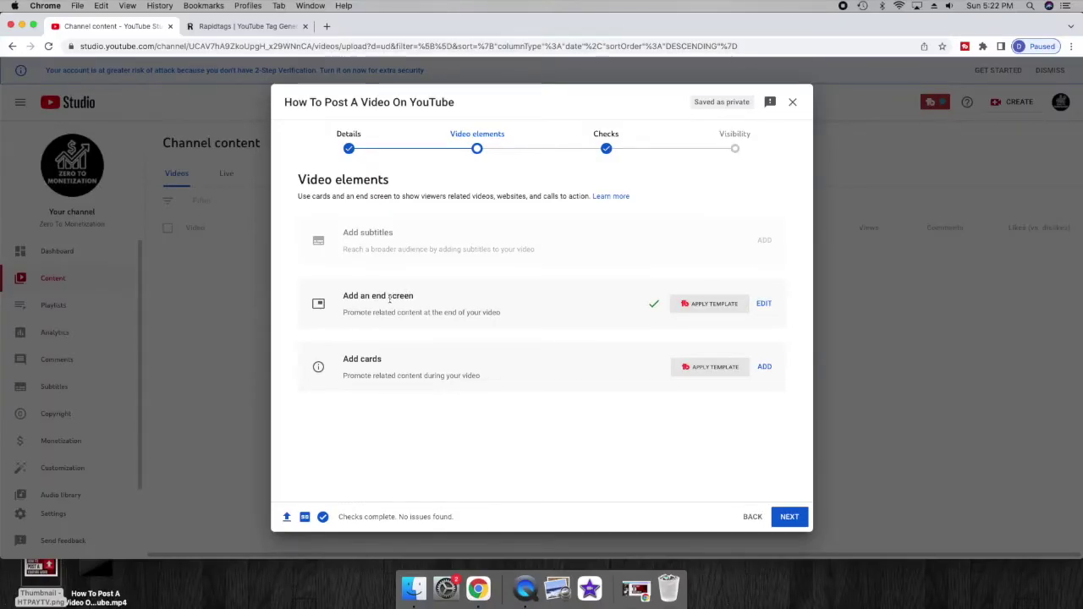
Save a 01:55 video card linking to 'How To Get Your First 10 Subscribers On YouTube', then reopen the cards
click(766, 367)
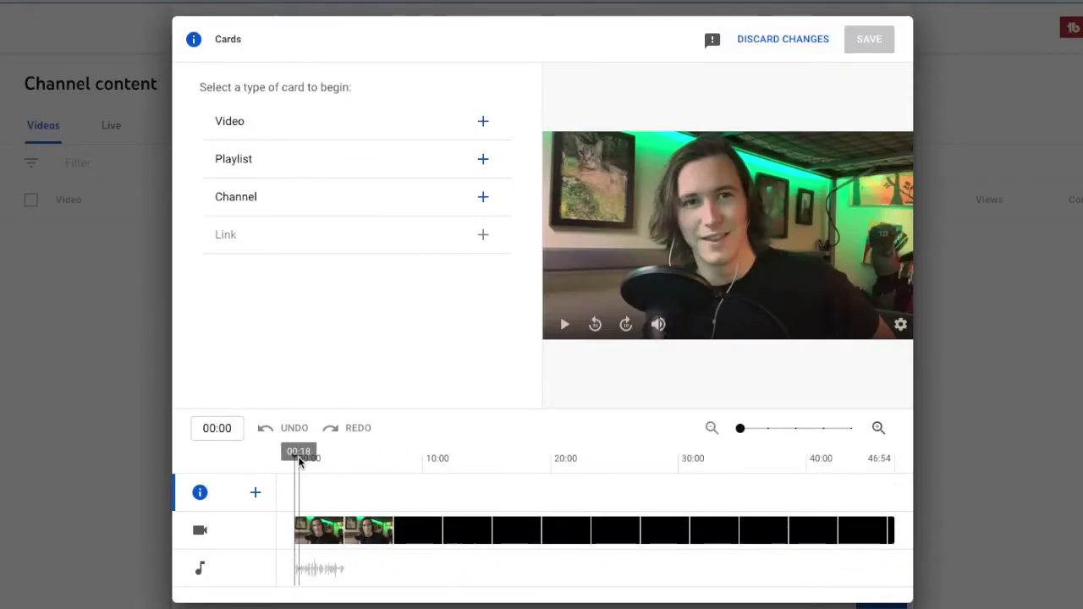
drag(363, 414, 402, 415)
drag(353, 459, 320, 459)
click(279, 126)
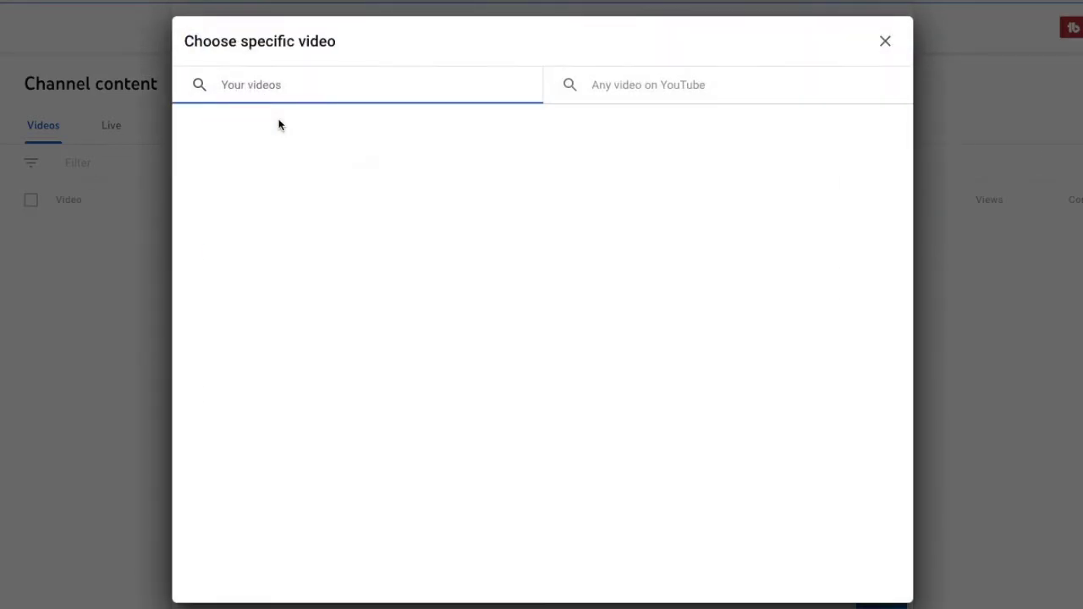
click(263, 302)
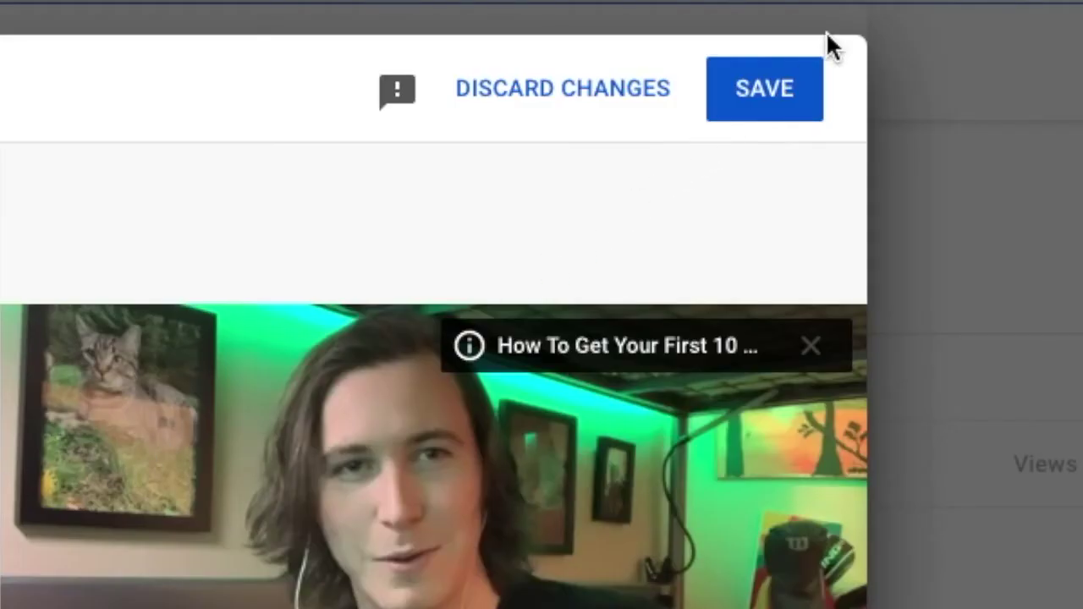
click(798, 89)
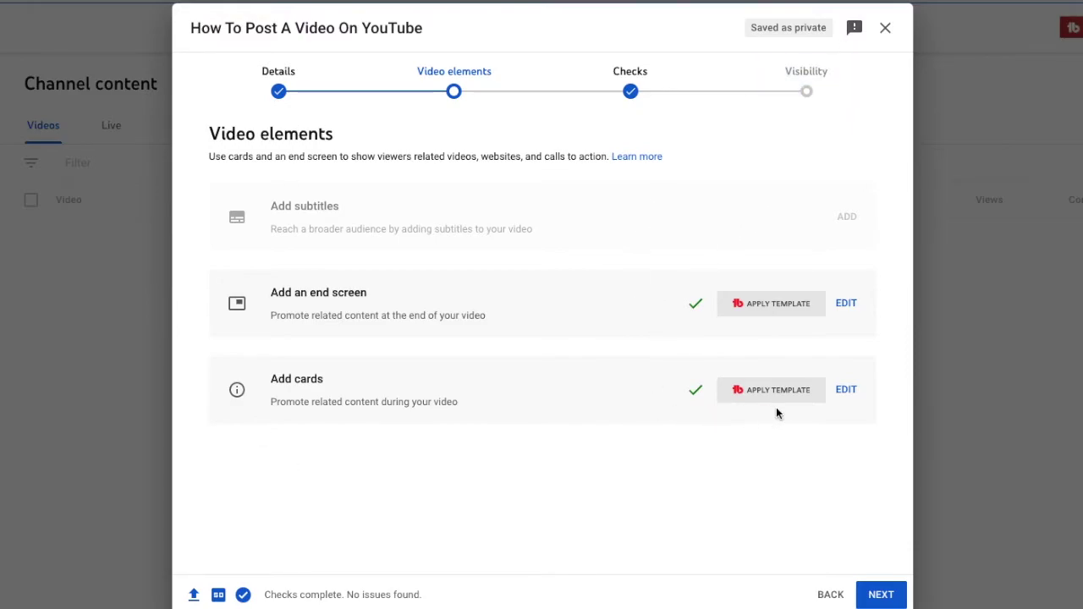
click(838, 391)
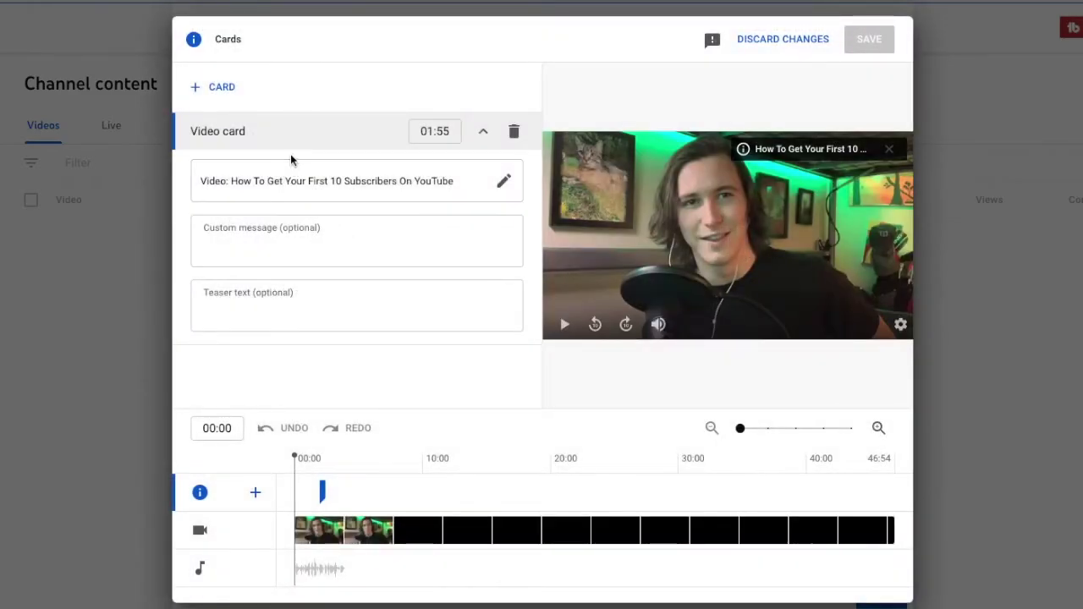
Add a playlist card for 'How to Build A Successful YouTube Channel'
click(195, 91)
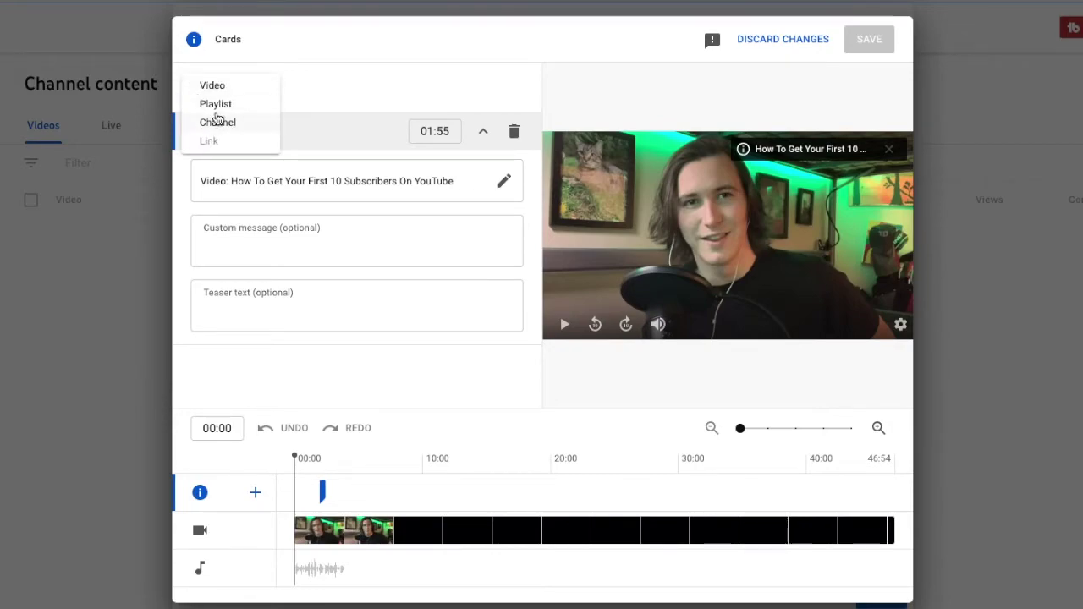
click(216, 111)
click(245, 225)
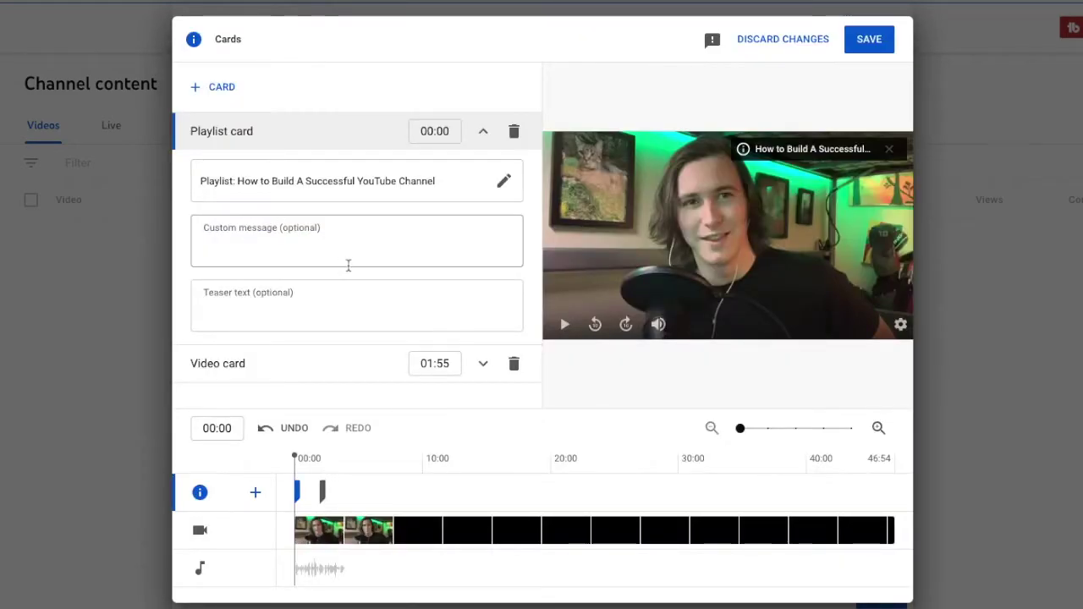
click(300, 455)
Look at the Channel card option, then save the cards and continue to Checks
click(201, 91)
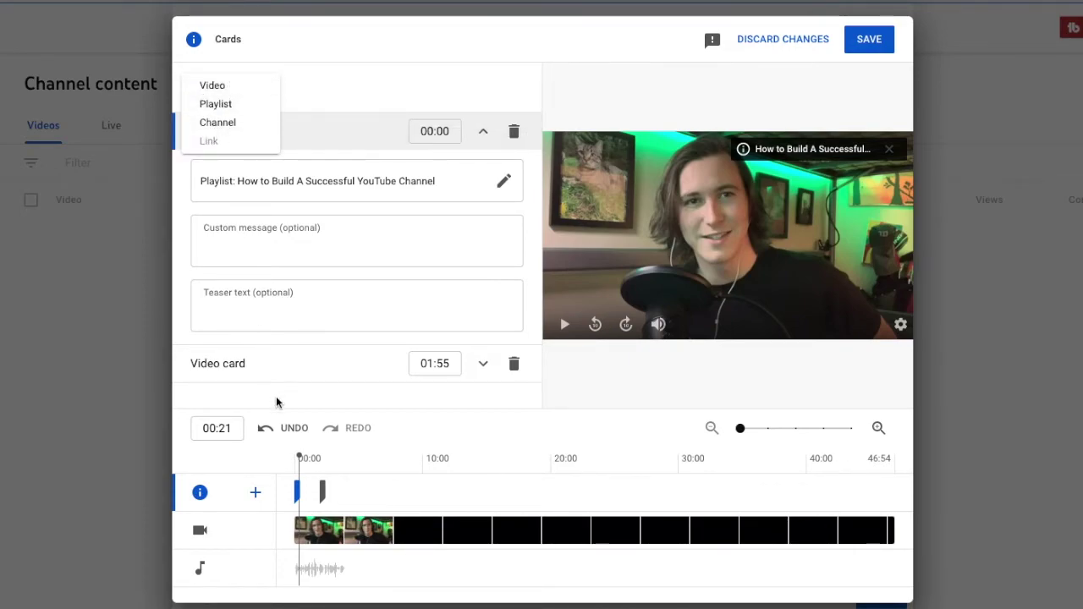
click(223, 127)
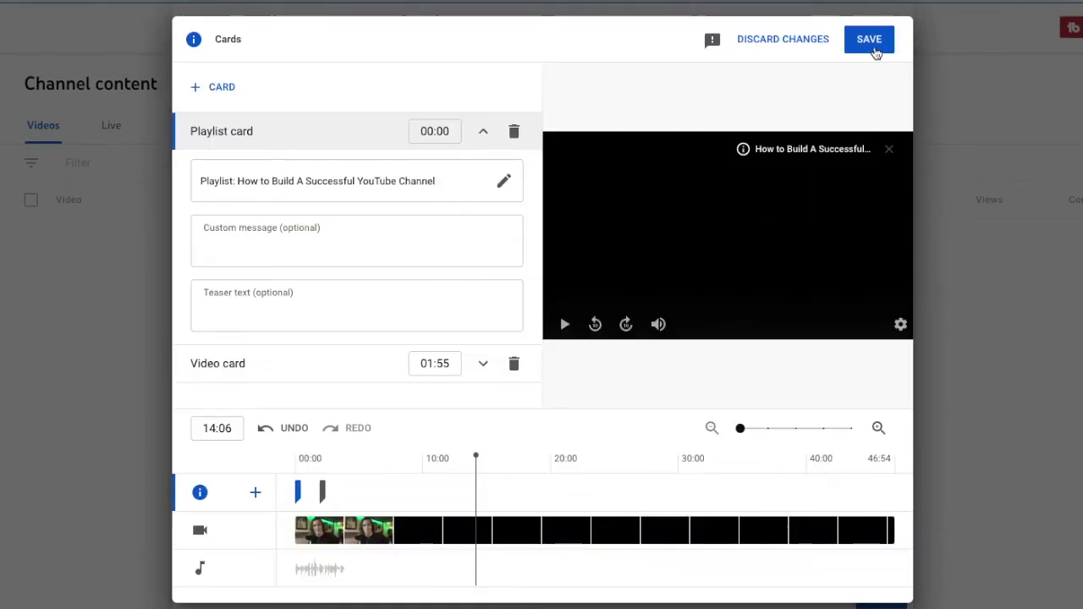
click(869, 39)
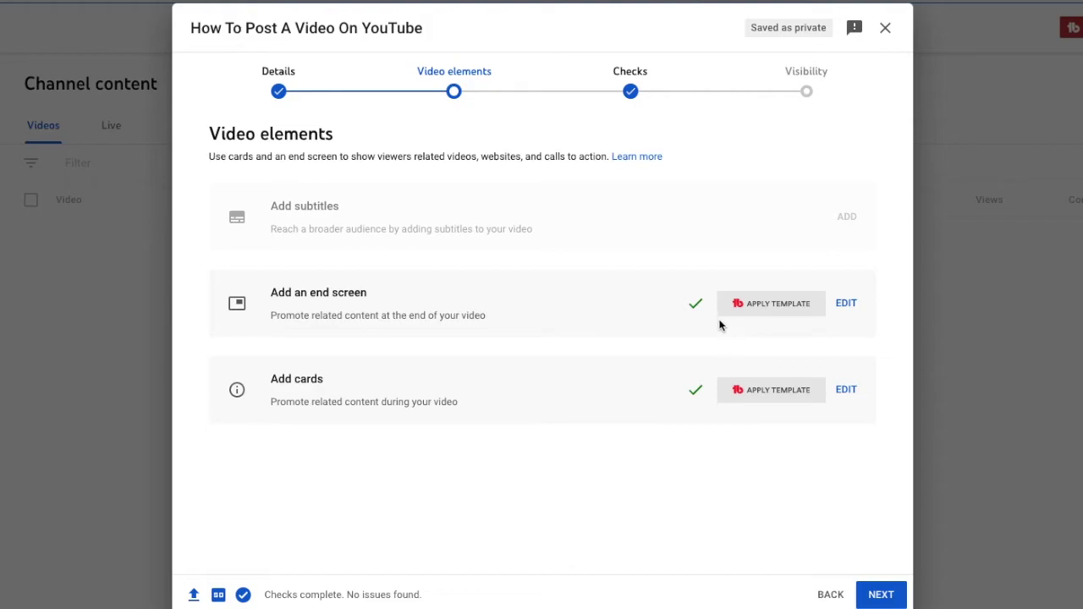
click(881, 595)
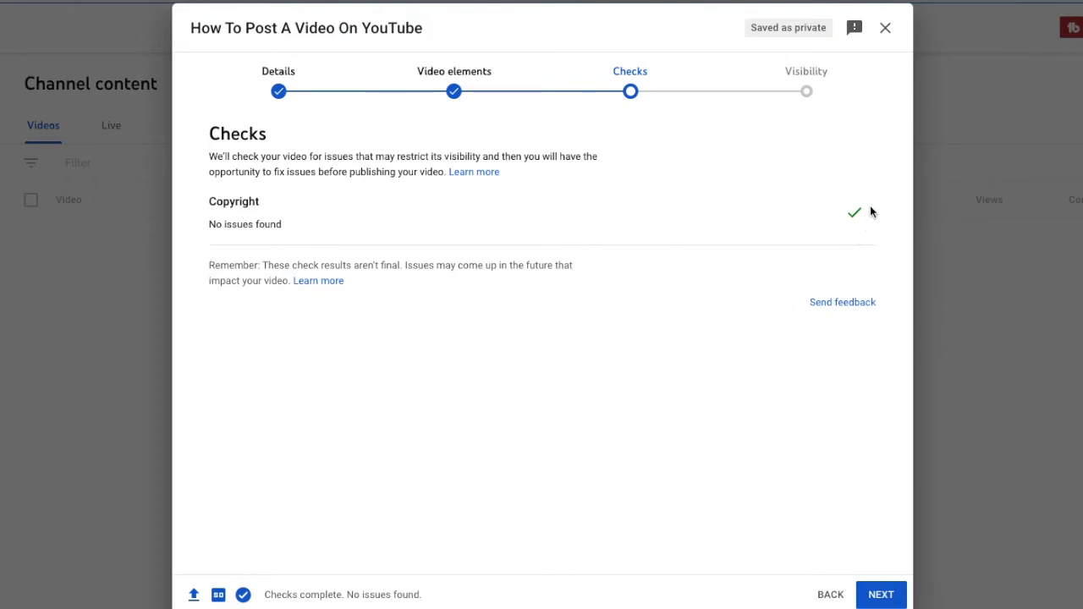
Advance to the Visibility step and set the video to Public
click(881, 594)
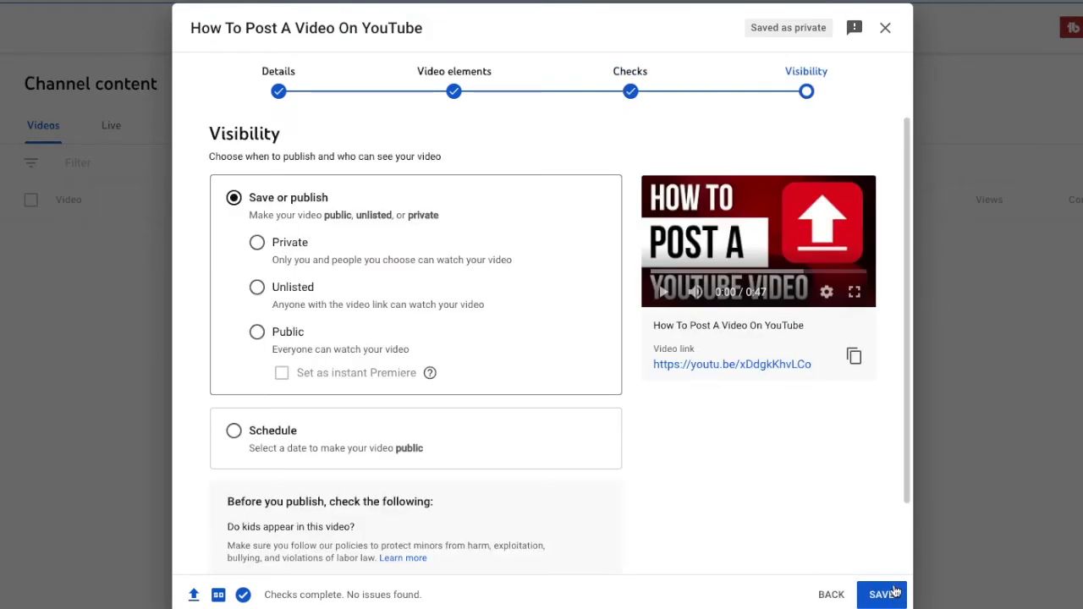
click(258, 335)
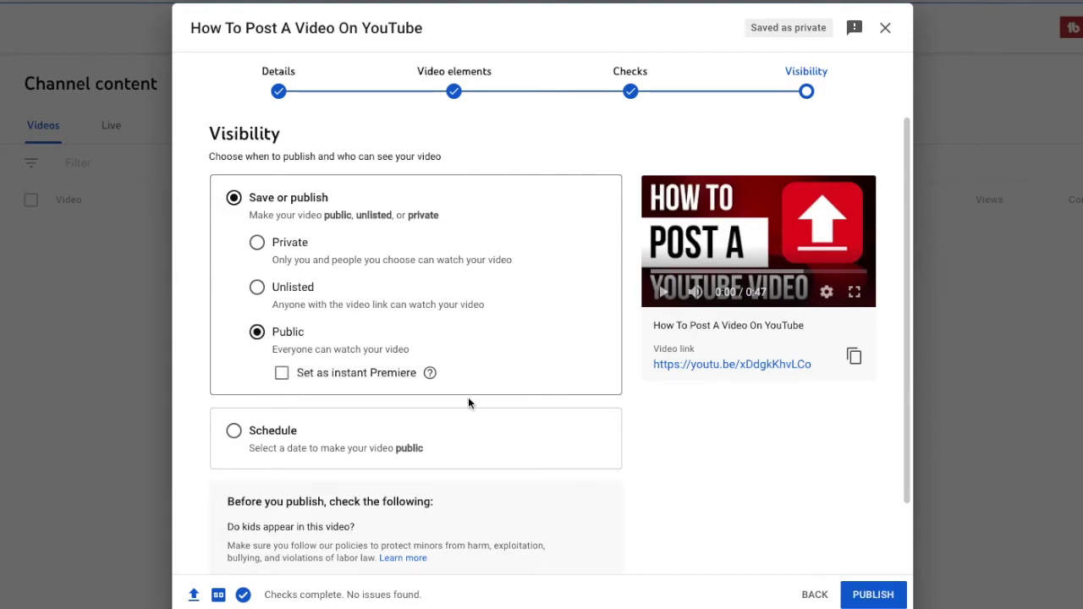
Try scheduling the video for Mar 29, 2022 at 6:30 AM
click(235, 432)
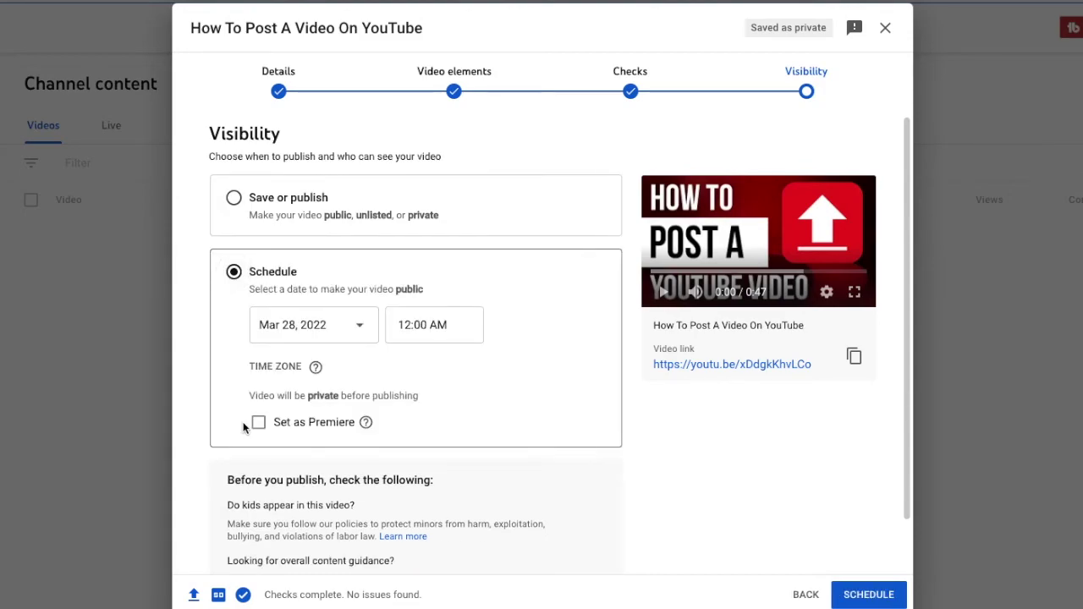
click(362, 336)
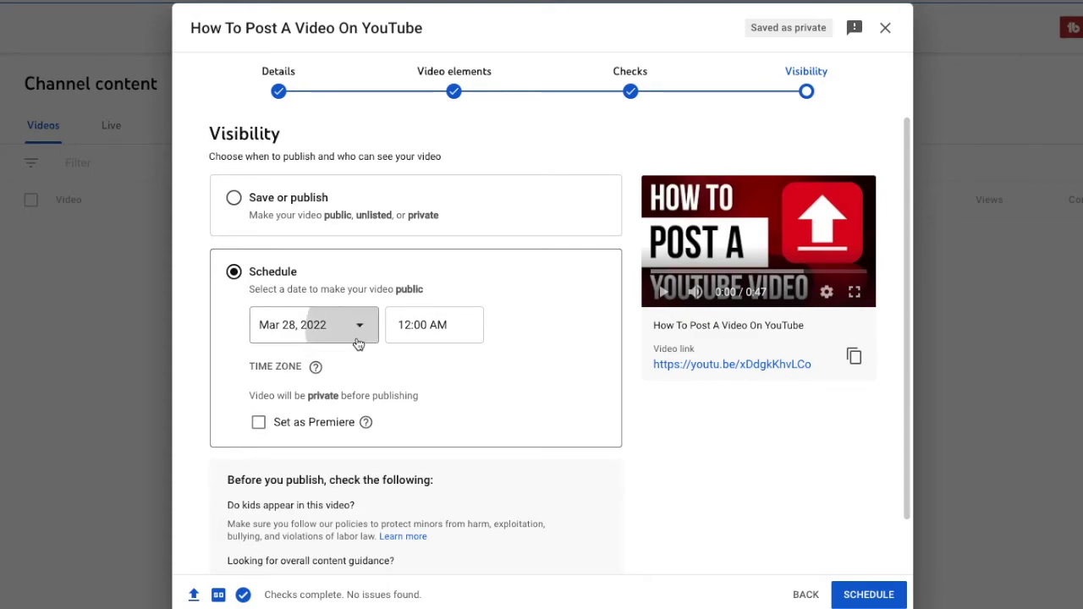
click(329, 521)
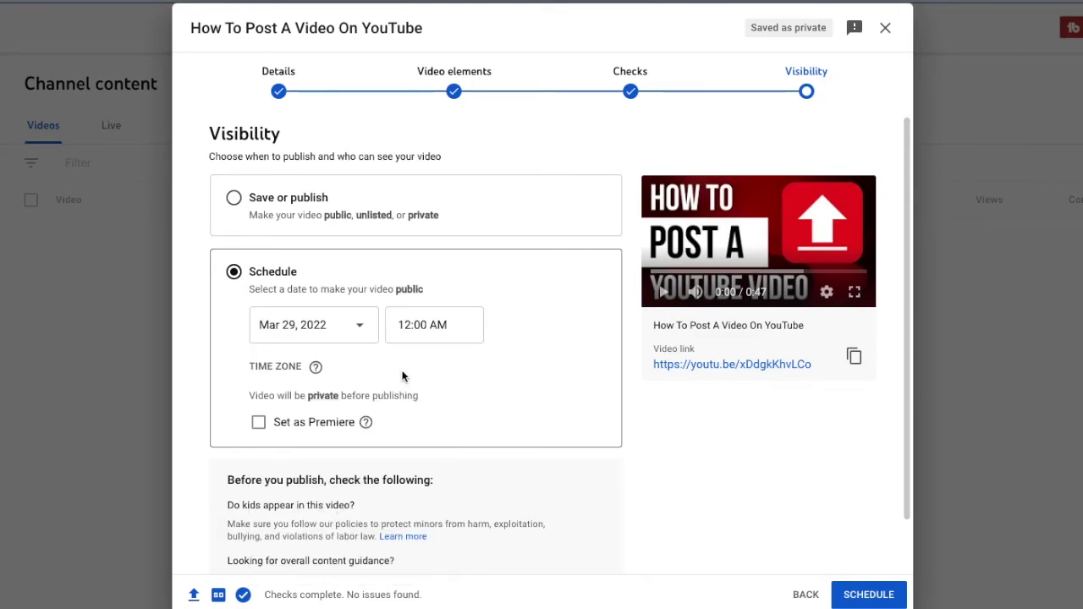
click(423, 325)
scroll(439, 482, down, 6)
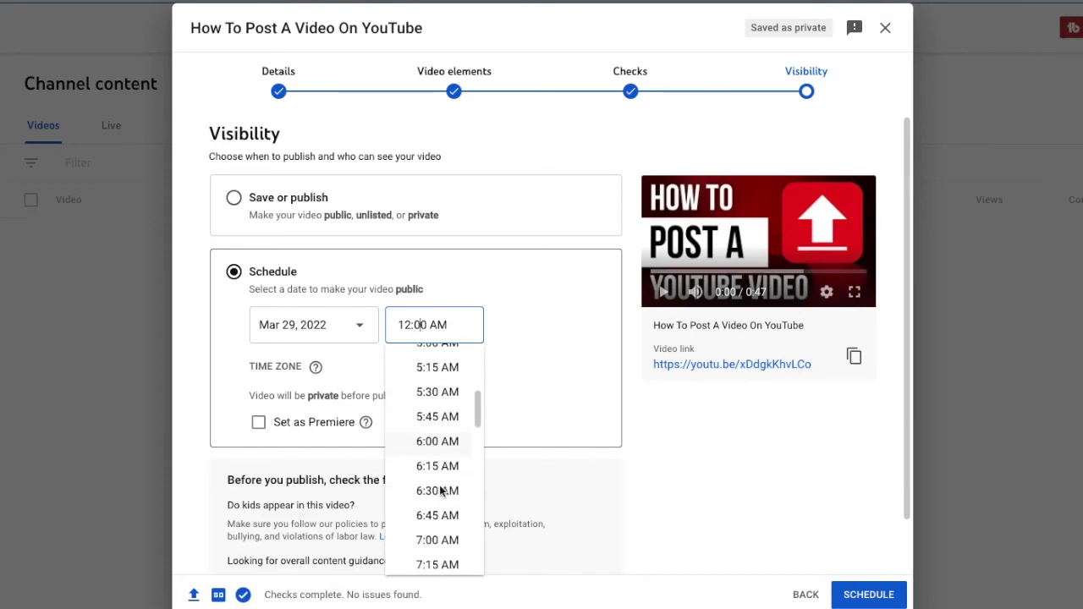
click(440, 491)
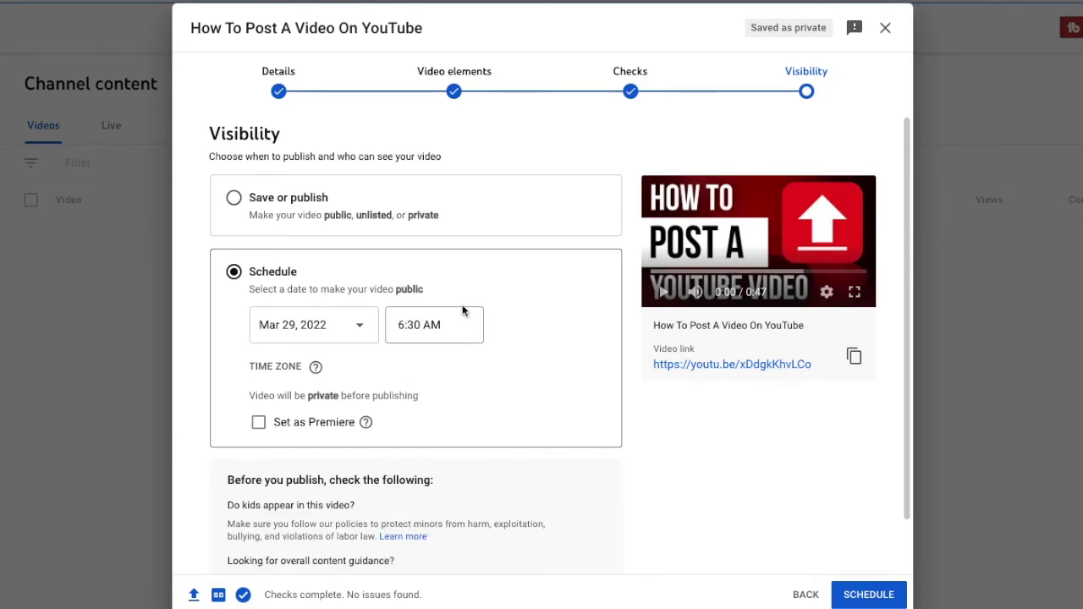
Switch back to Save or publish as Public and publish the video
click(234, 199)
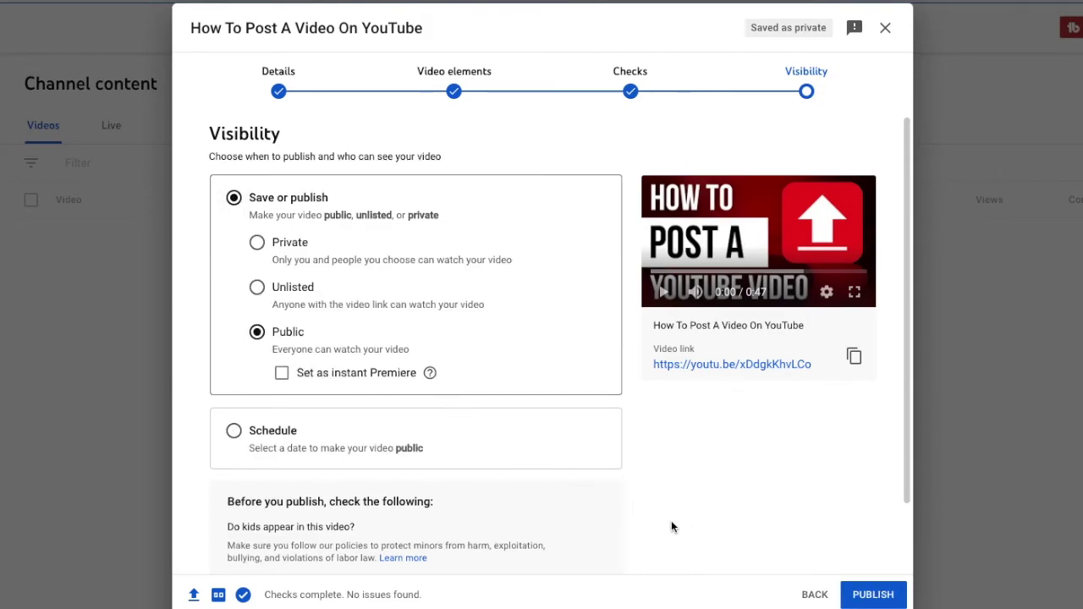
scroll(720, 537, down, 2)
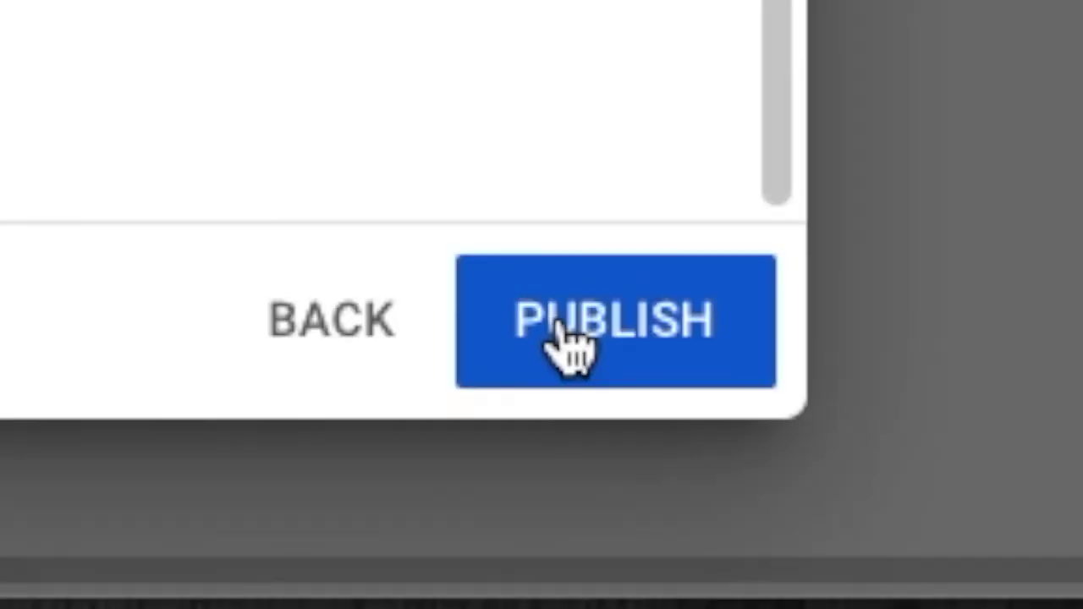
click(863, 597)
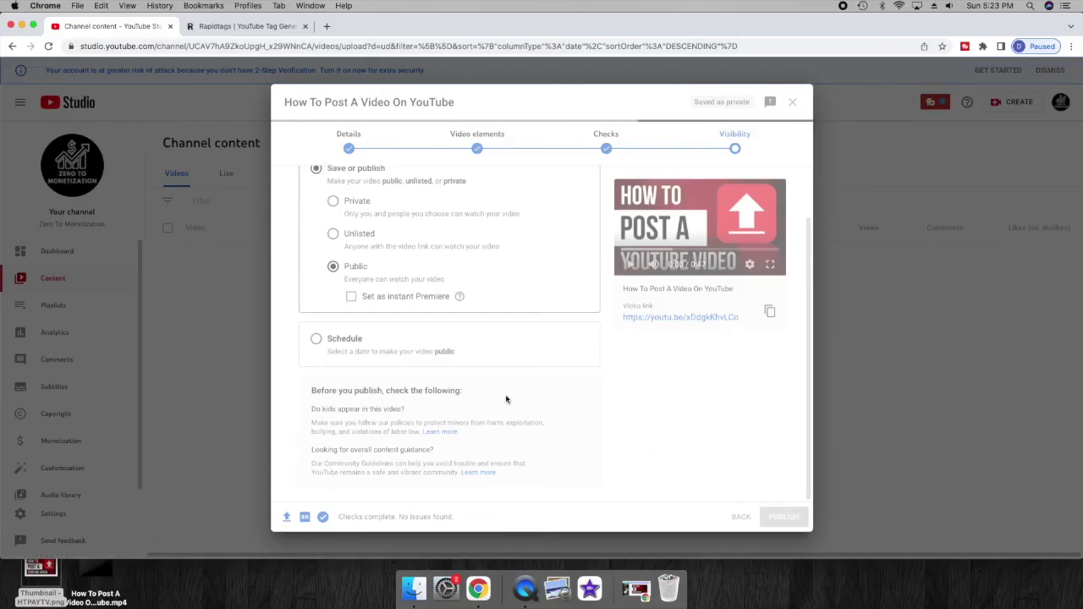